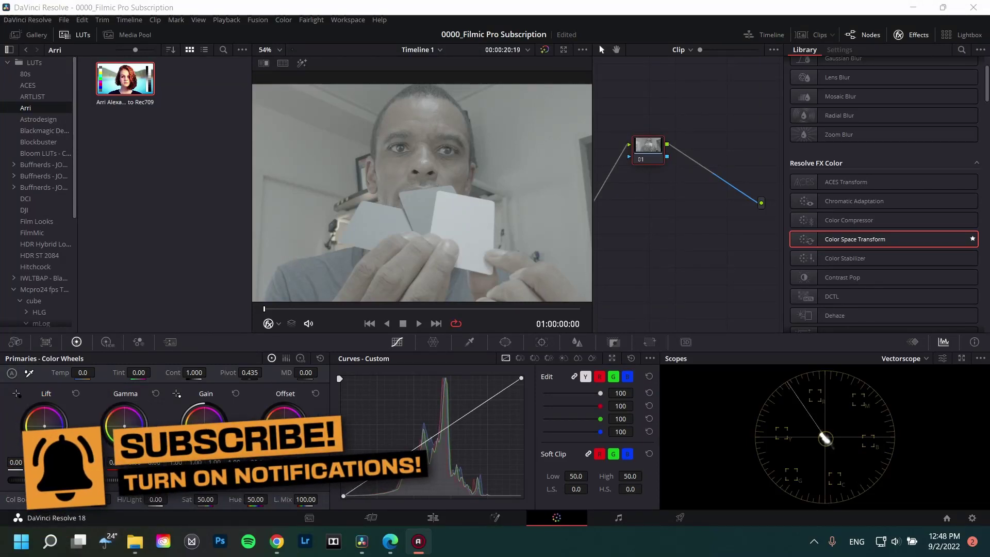
# Switch Resolve to the Edit page and bring the Edge window with the guide PDF forward.
pyautogui.click(434, 516)
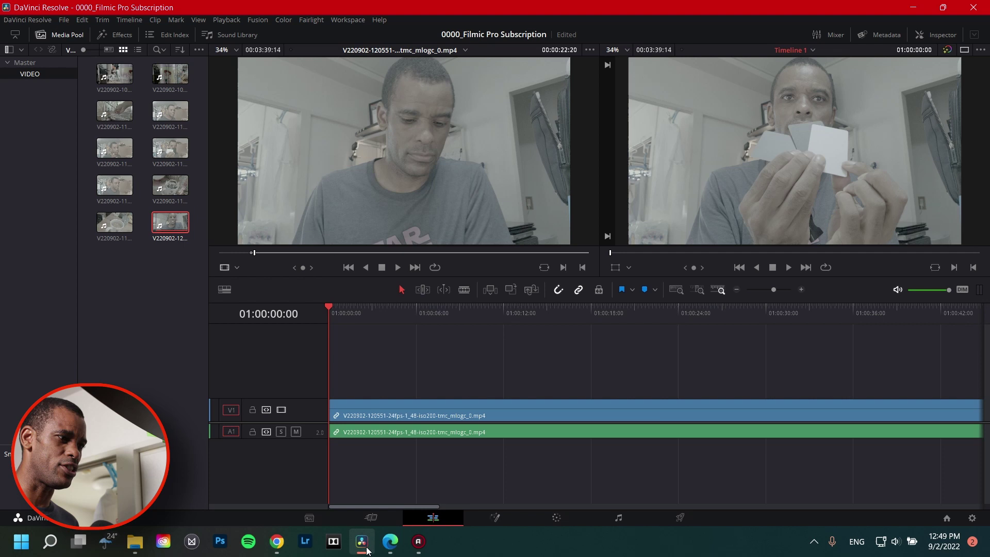
pyautogui.click(391, 543)
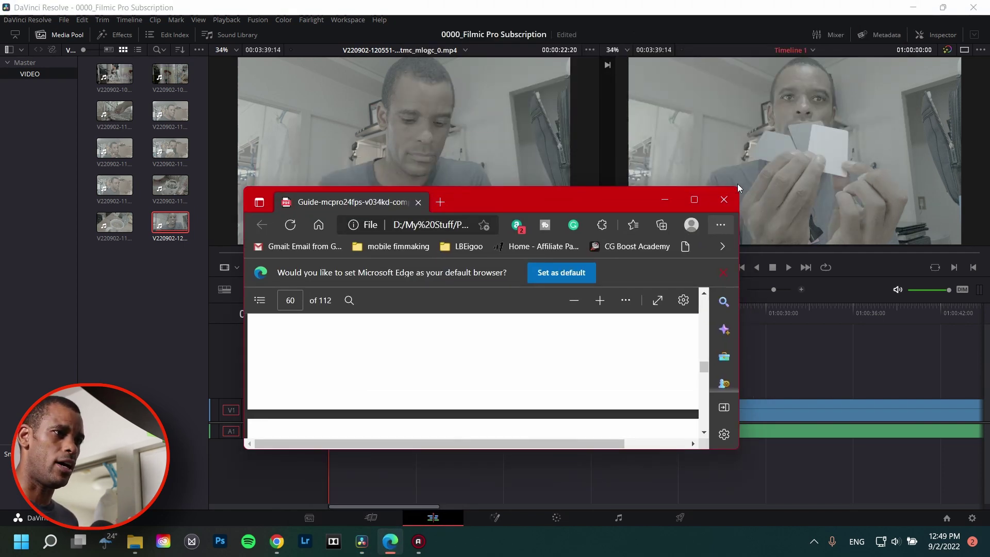
# Maximize Edge to read the guide's A Wide Gamut section on Arri gamut and mLog-C.
pyautogui.click(700, 206)
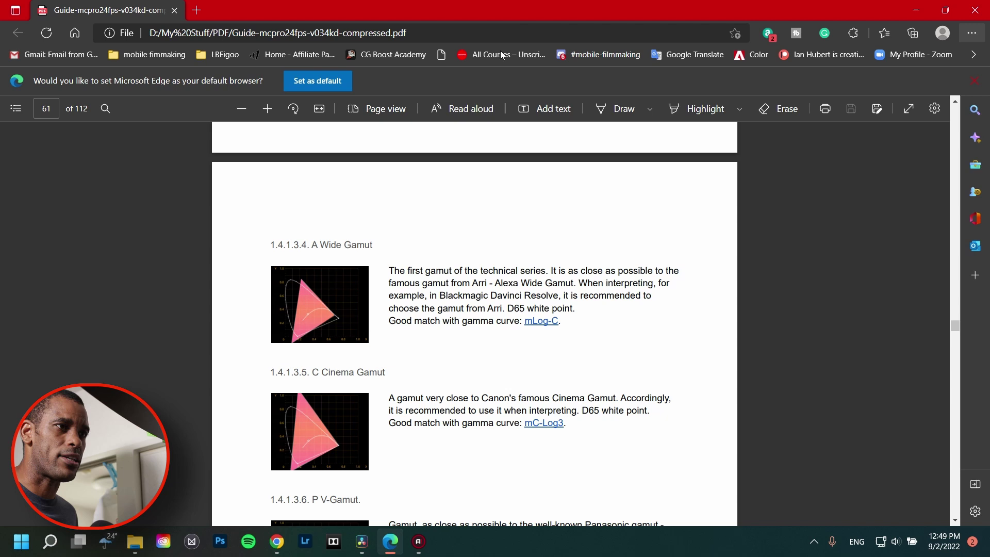
# Minimize Edge and switch Resolve to the Color page showing the flat log clip.
pyautogui.click(912, 12)
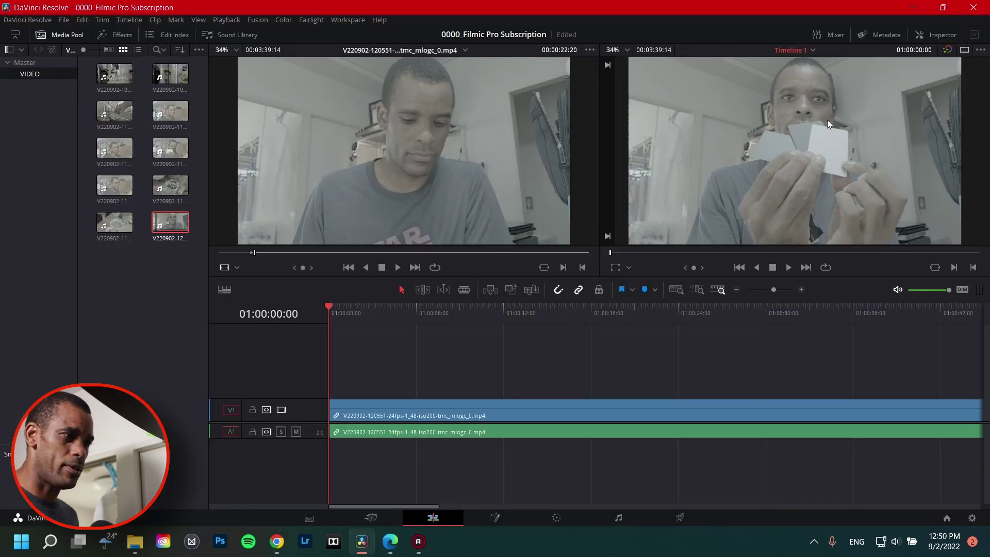
pyautogui.click(560, 518)
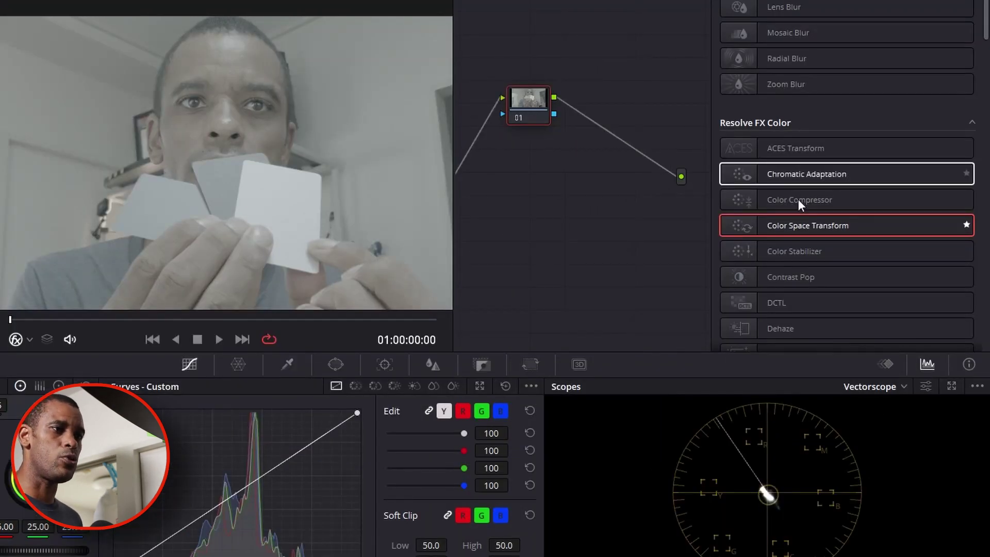
# Apply Color Space Transform to node 01 with ARRI Wide Gamut 3 input and Rec.709 input gamma.
pyautogui.moveTo(815, 228); pyautogui.dragTo(544, 109)
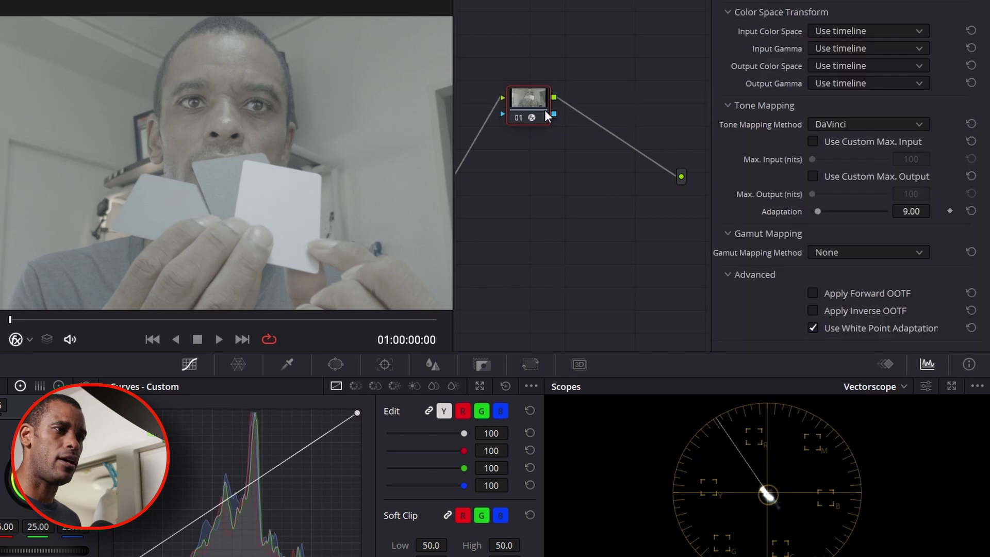
pyautogui.click(872, 33)
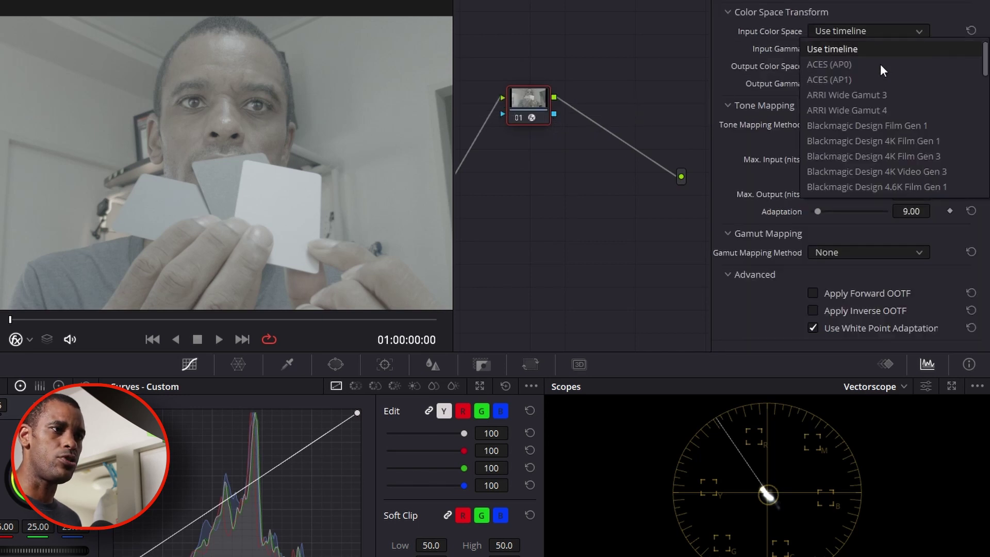
pyautogui.click(886, 94)
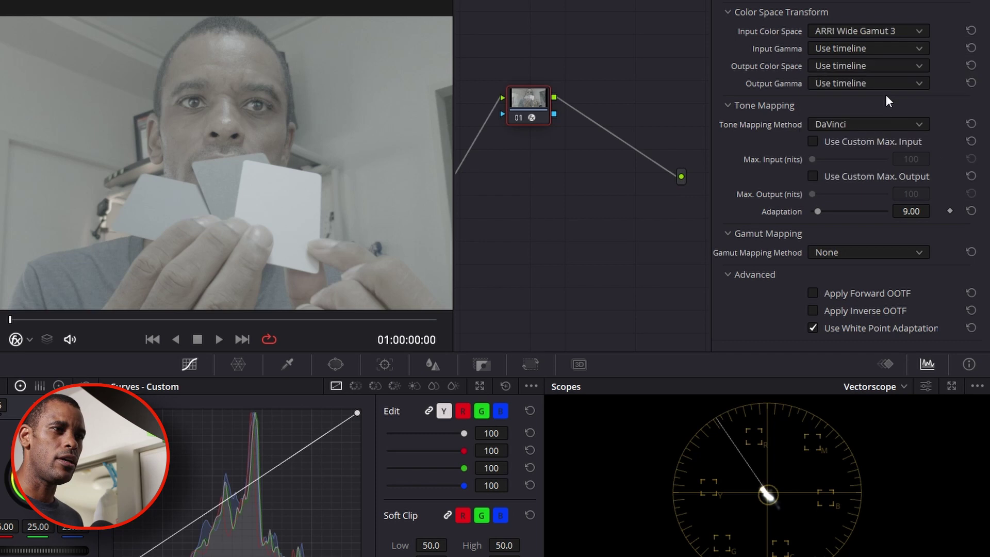
pyautogui.click(854, 48)
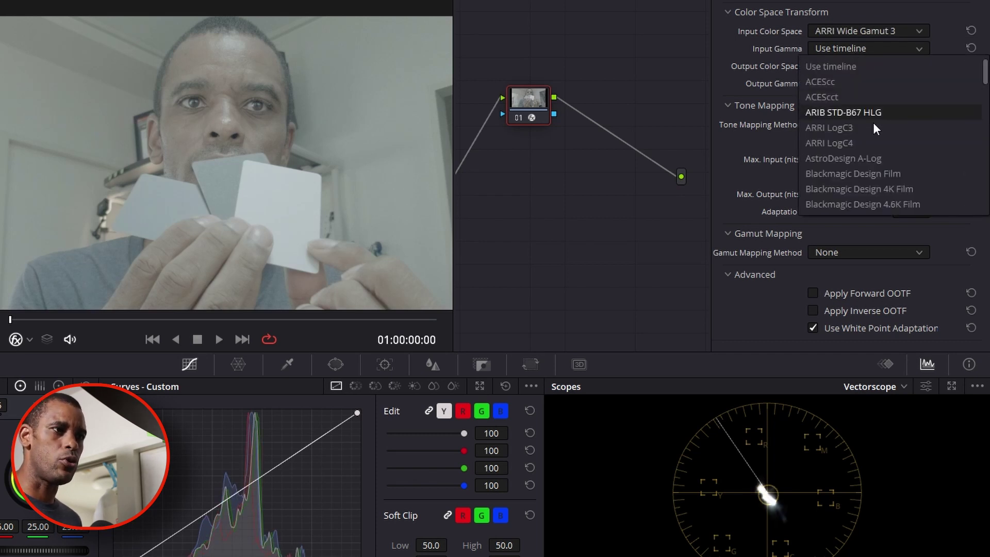
pyautogui.scroll(-2, 874, 122)
pyautogui.scroll(-3, 873, 122)
pyautogui.scroll(-3, 874, 122)
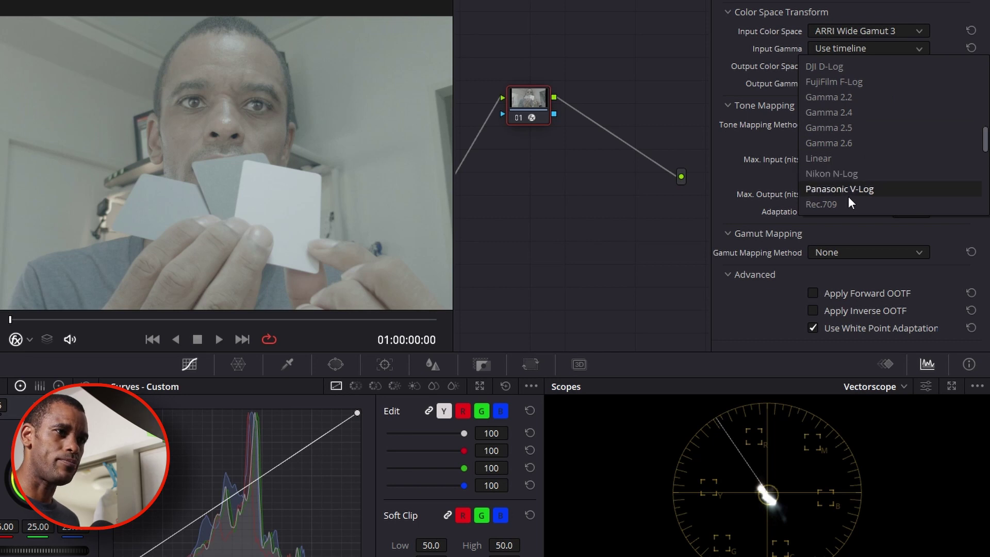
pyautogui.click(849, 198)
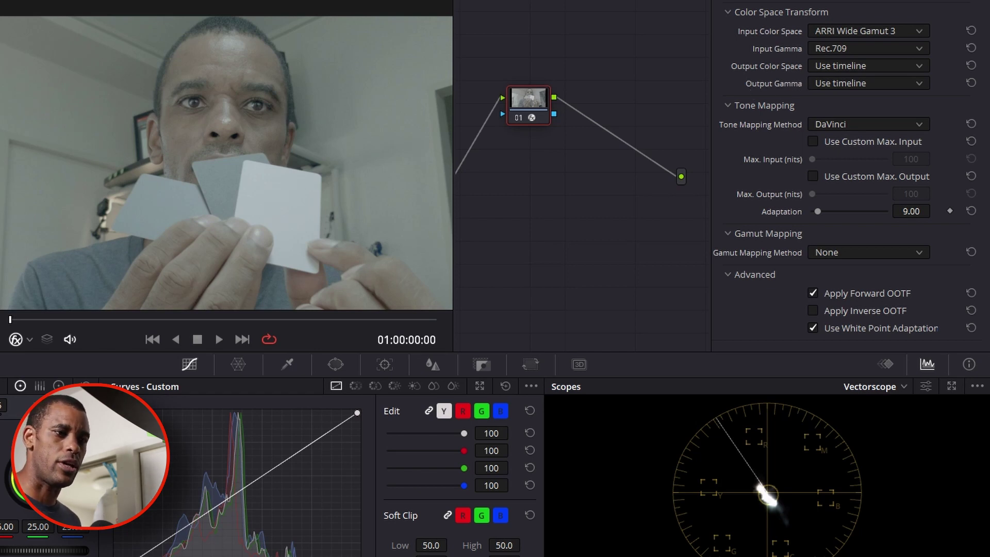
pyautogui.hotkey('shift', '9')
# Verify Timeline color space is Rec.709 (Scene), cancel, then toggle Forward OOTF off and on.
pyautogui.click(56, 92)
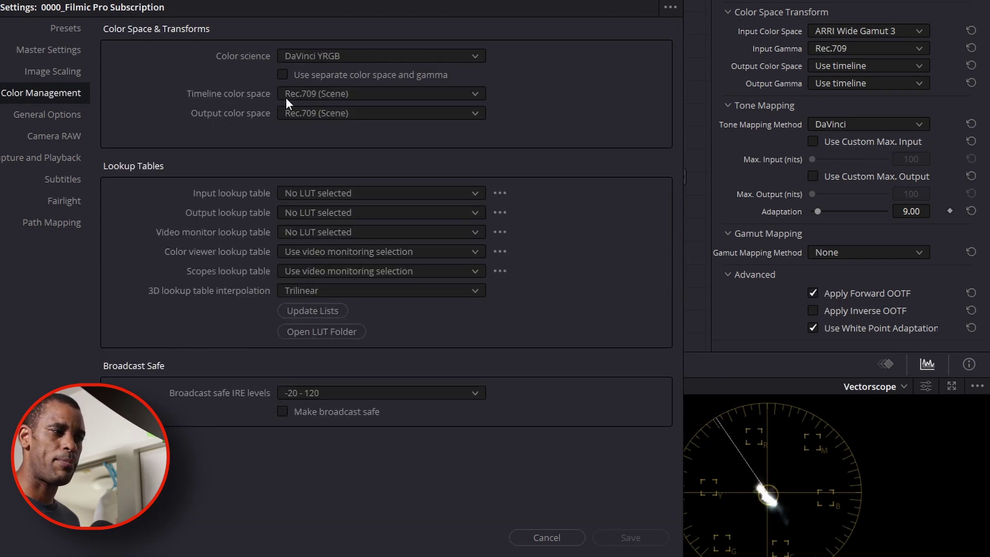
pyautogui.click(567, 534)
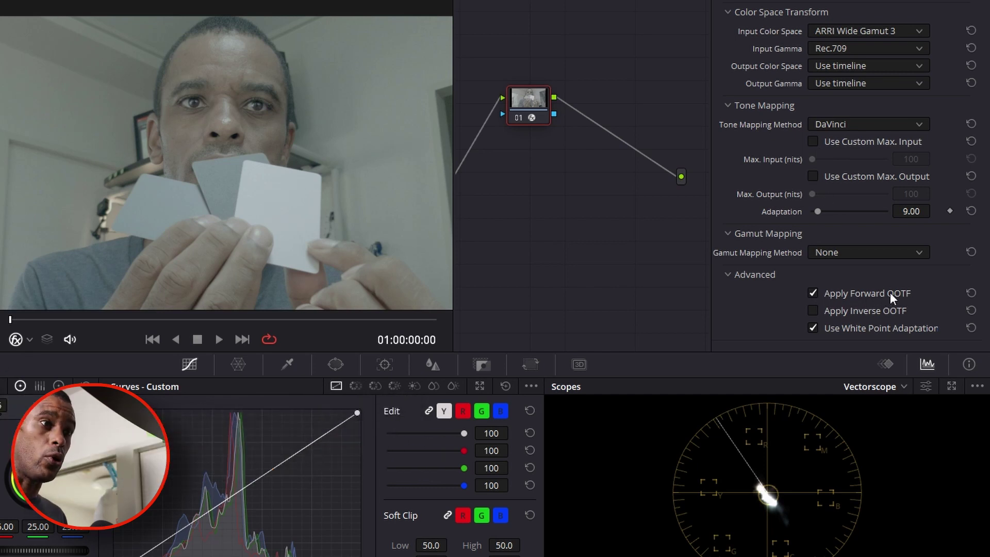
pyautogui.click(814, 294)
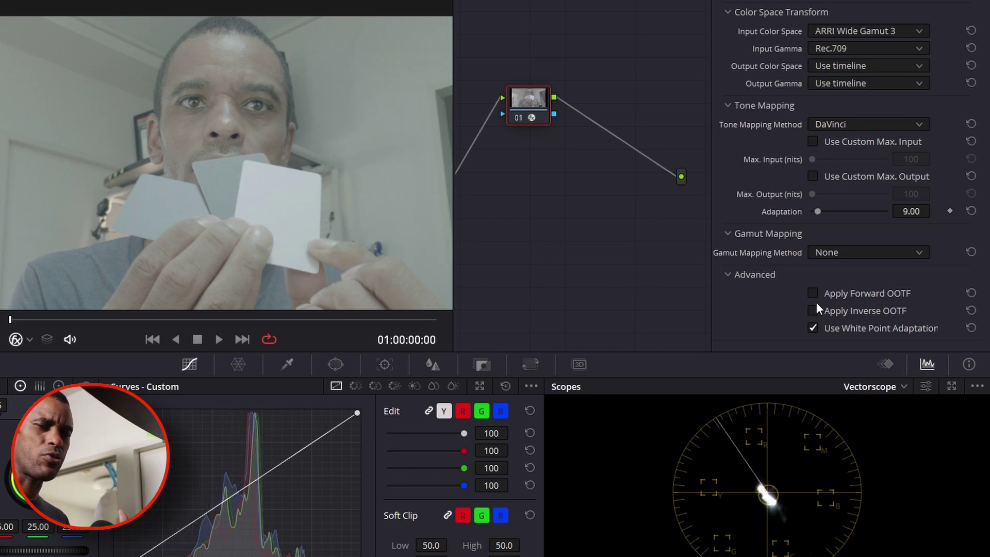
pyautogui.click(815, 294)
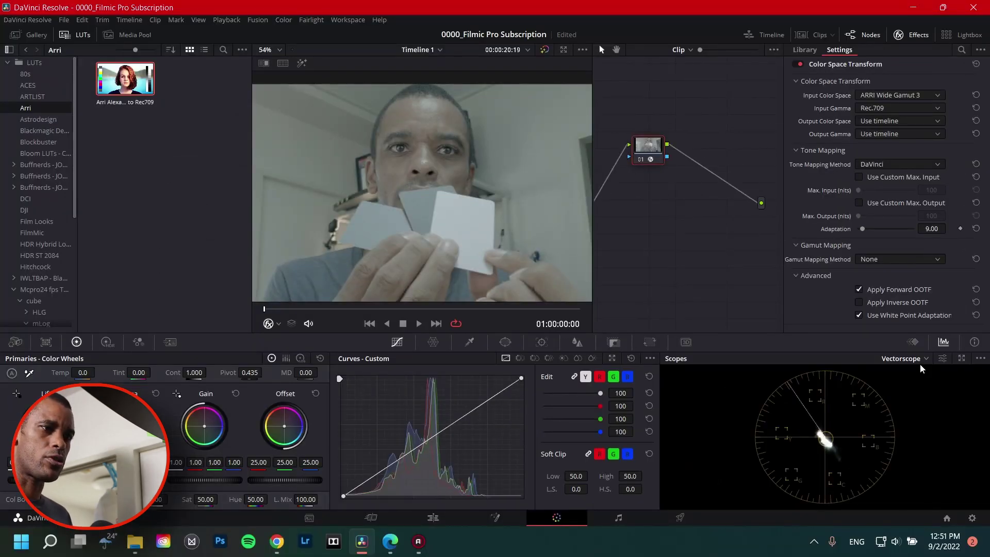
# Show the Waveform scope and add serial node 02 carrying the Arri Alexa LogC to Rec709 LUT.
pyautogui.click(927, 359)
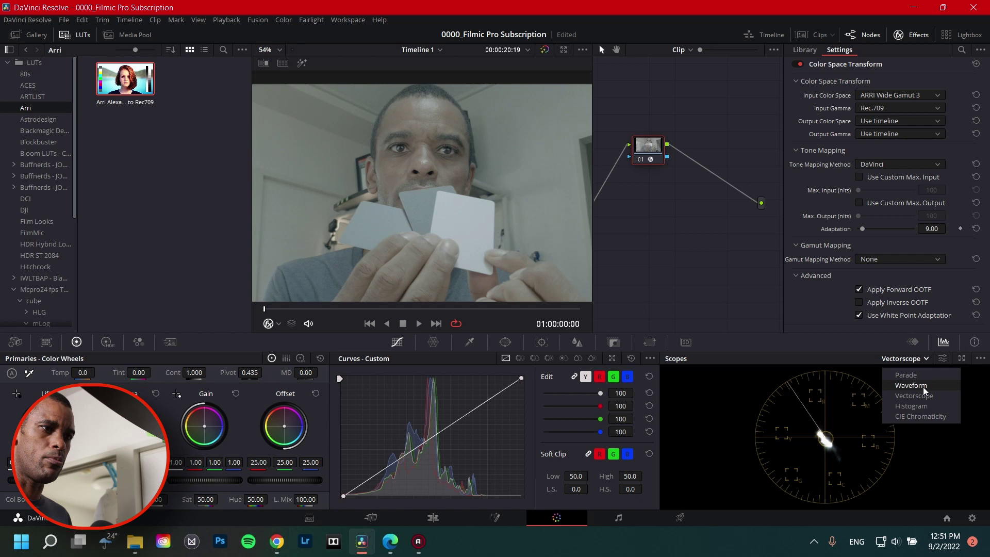
pyautogui.click(916, 386)
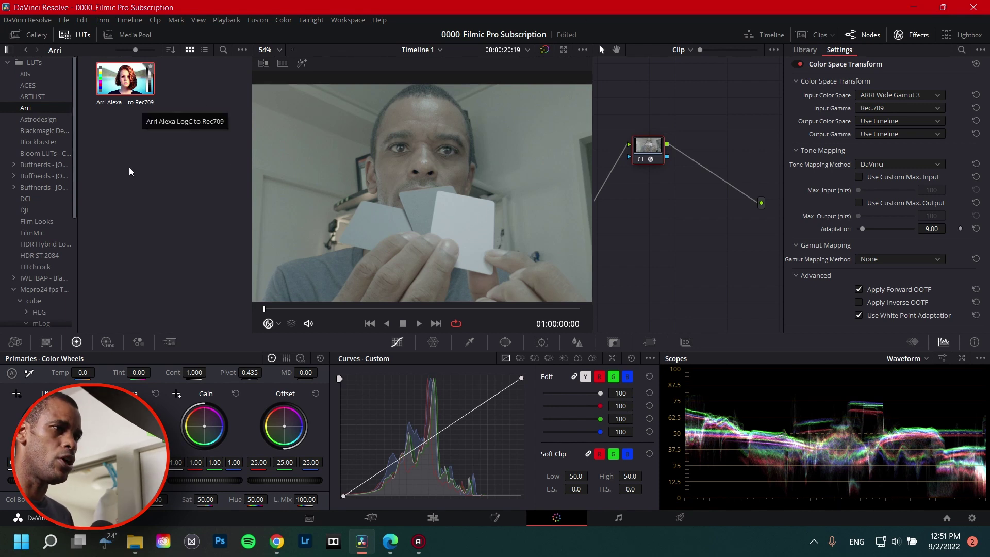
pyautogui.hotkey('alt', 's')
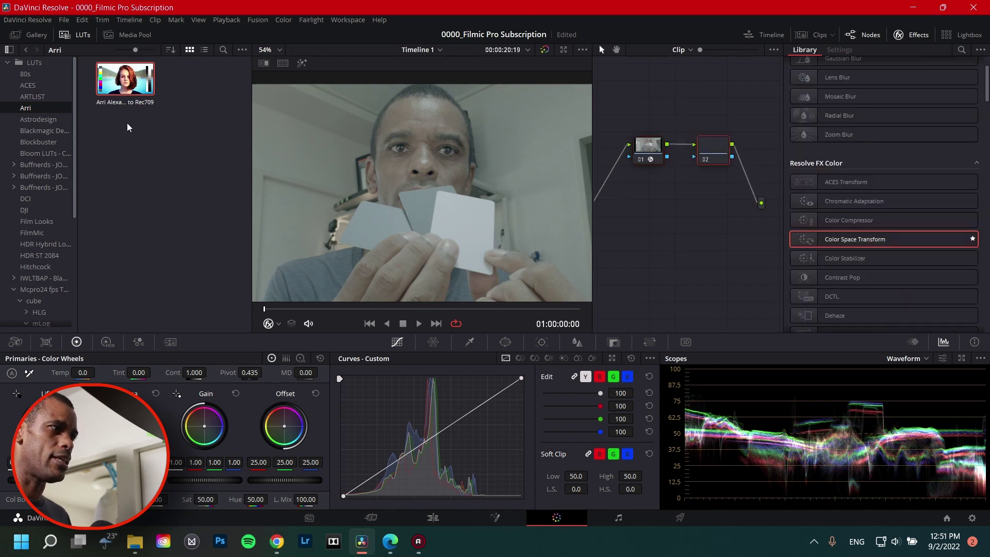
pyautogui.moveTo(125, 89)
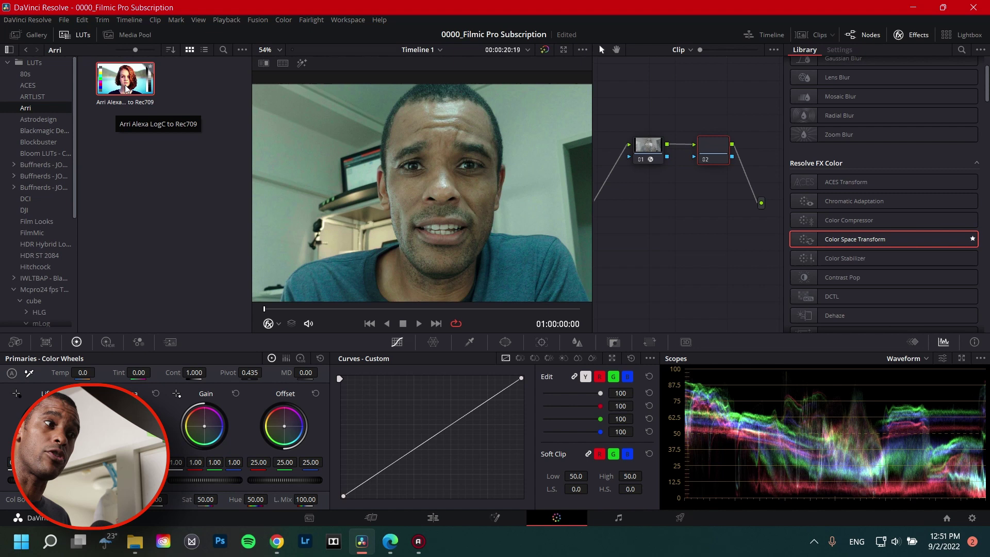
pyautogui.moveTo(125, 88); pyautogui.dragTo(722, 156)
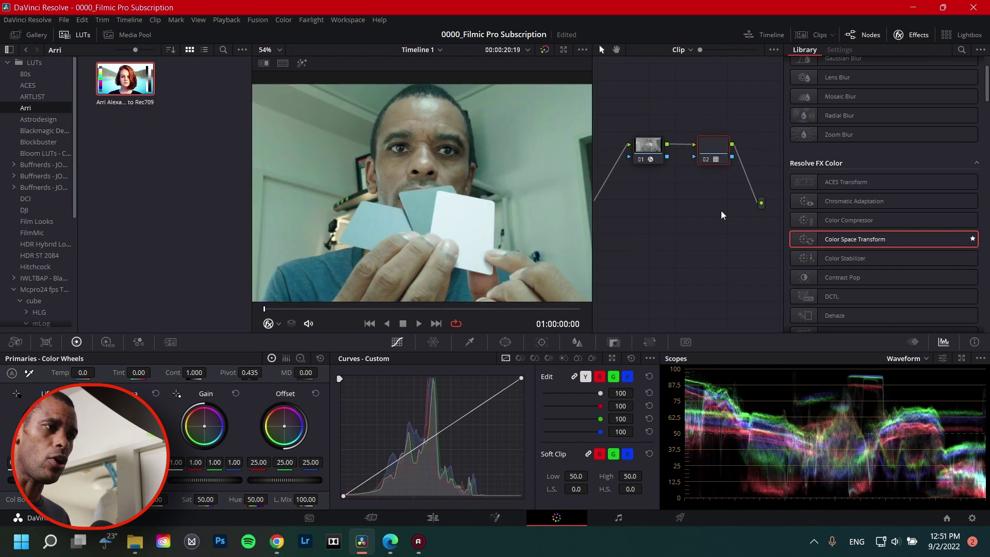
pyautogui.moveTo(646, 161); pyautogui.dragTo(647, 161)
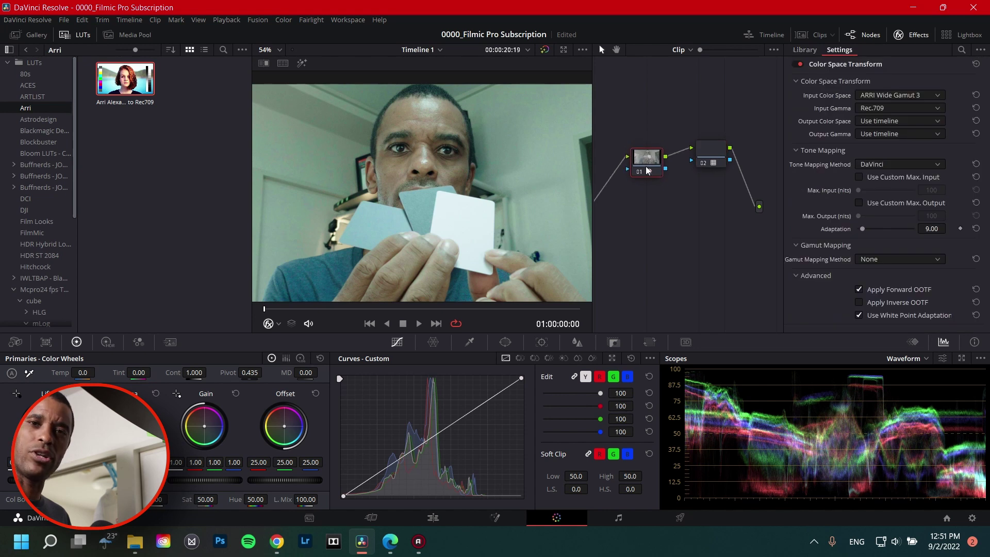
pyautogui.click(703, 163)
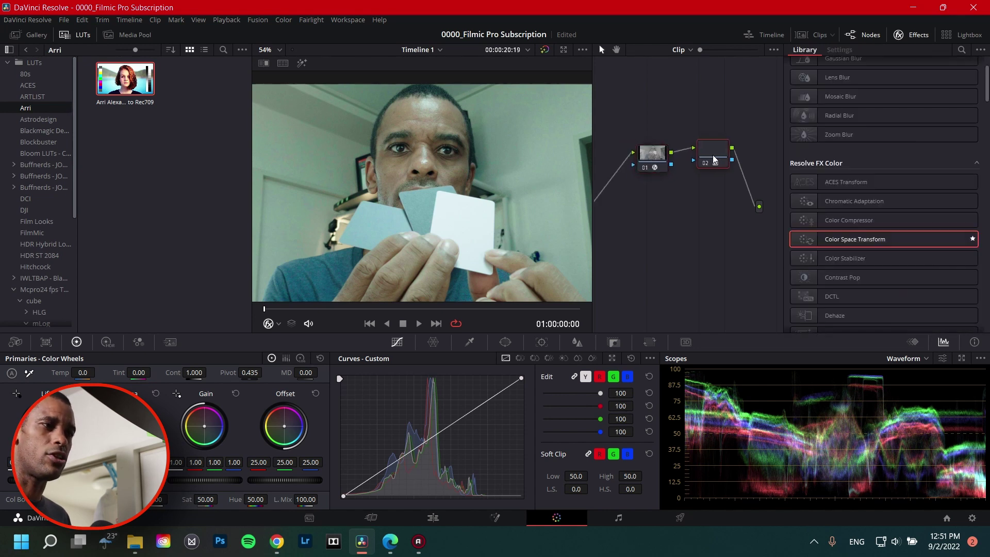
pyautogui.click(912, 36)
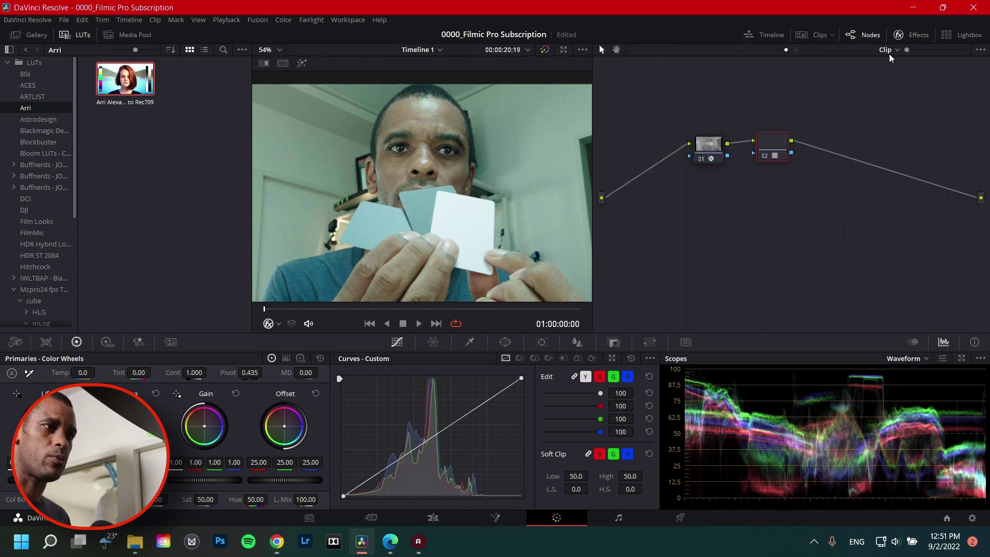
# Insert a new node between node 01 and the LUT node, labelled BAL.
pyautogui.moveTo(701, 155); pyautogui.dragTo(670, 155)
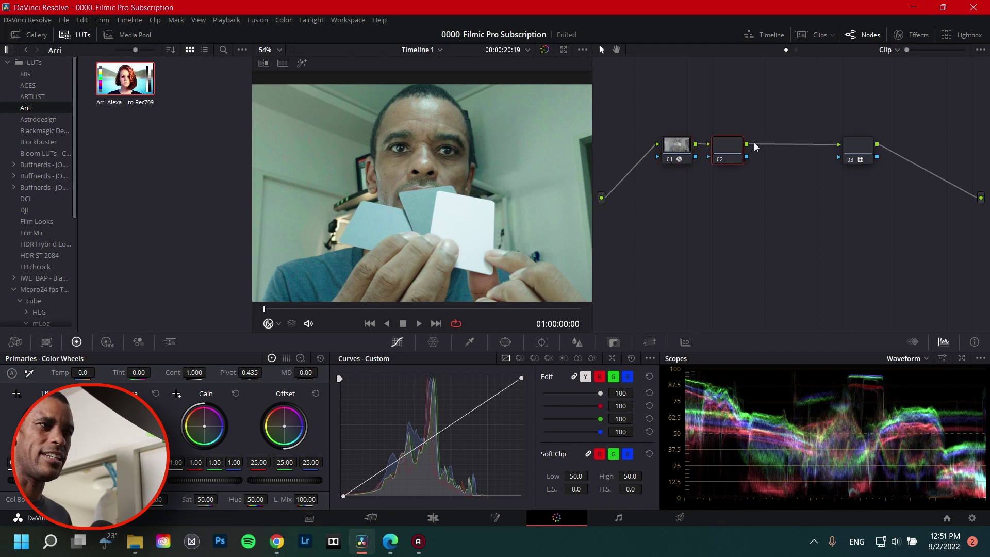
pyautogui.hotkey('alt', 's')
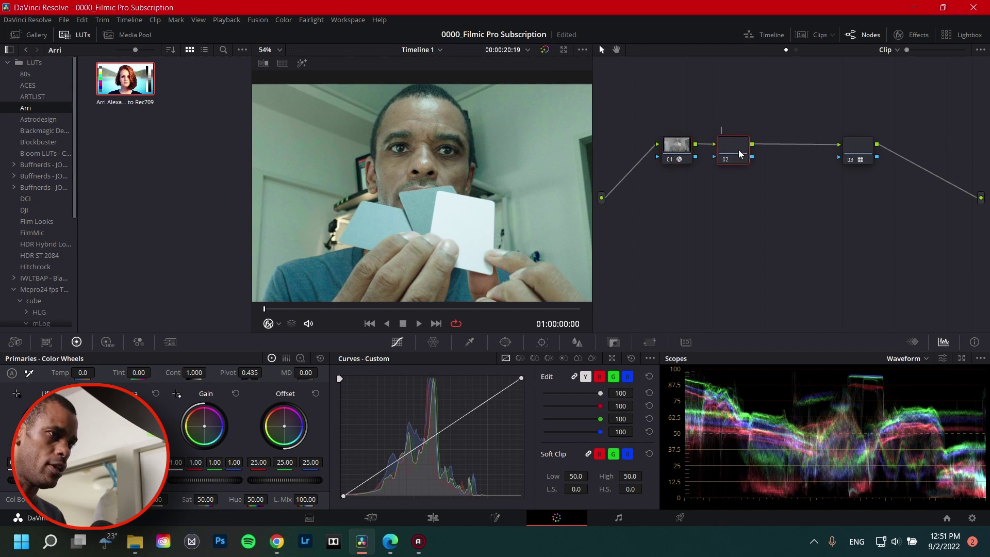
pyautogui.doubleClick(740, 153)
pyautogui.write('BLA')
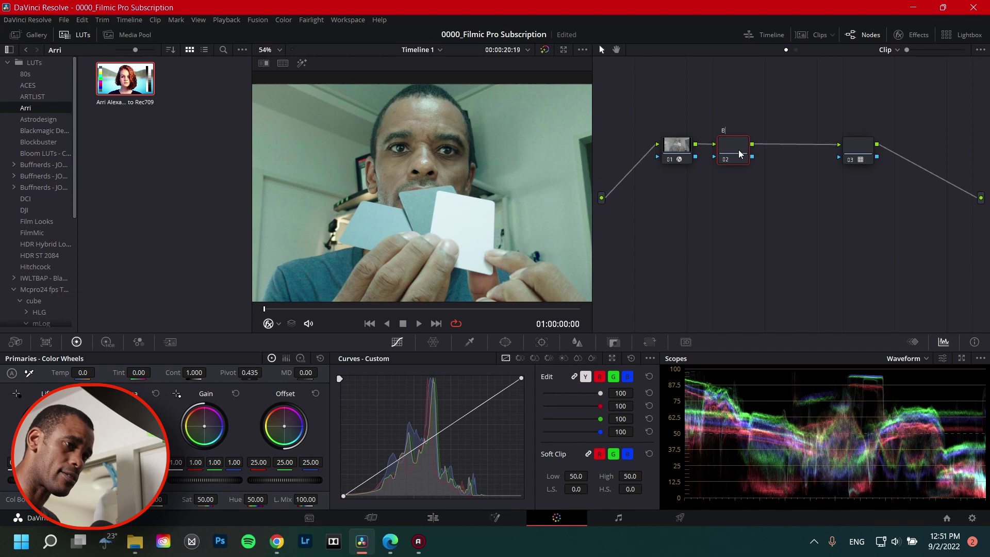
pyautogui.click(475, 191)
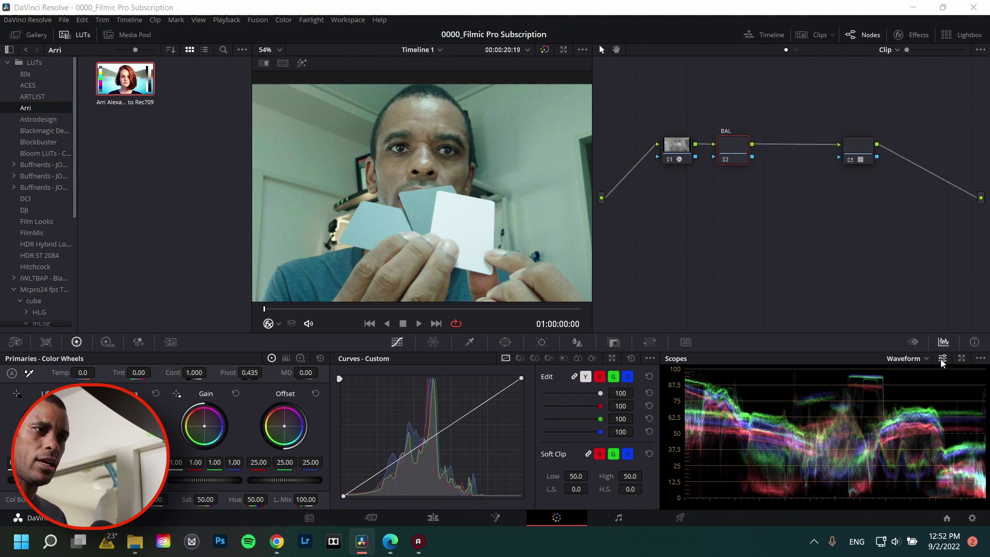
# Switch the waveform scope from RGB to luma-only Y and nudge the BAL node left.
pyautogui.click(881, 359)
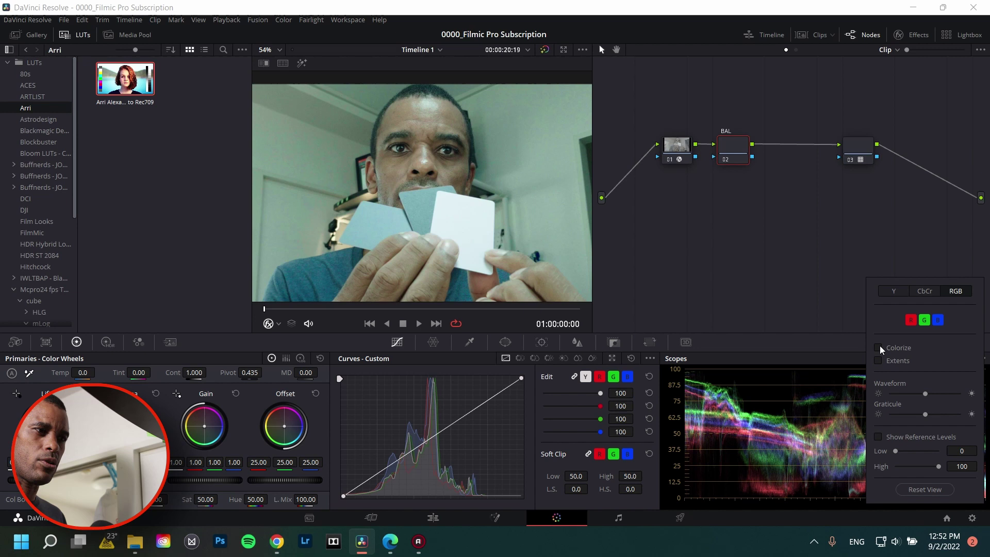
pyautogui.click(898, 291)
pyautogui.click(814, 353)
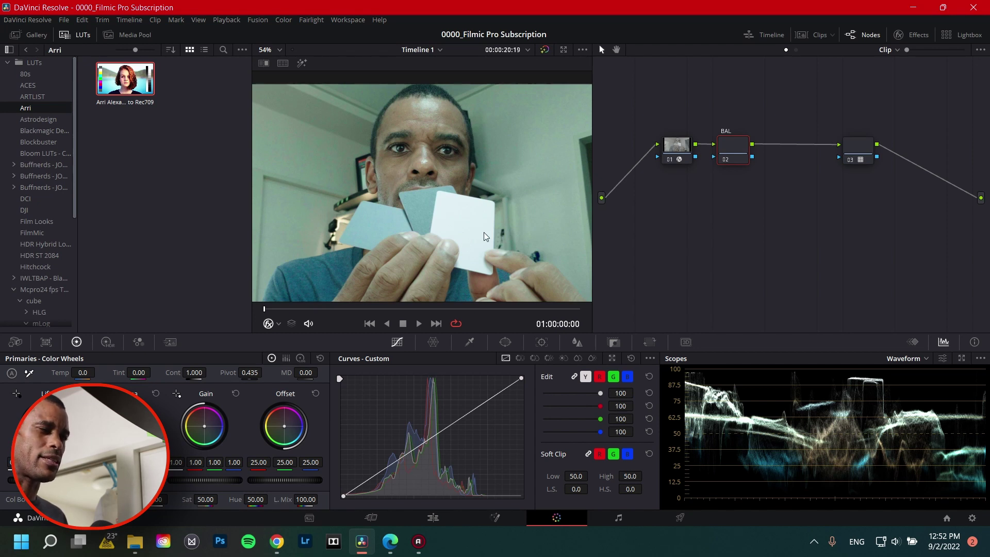
pyautogui.moveTo(738, 146); pyautogui.dragTo(736, 147)
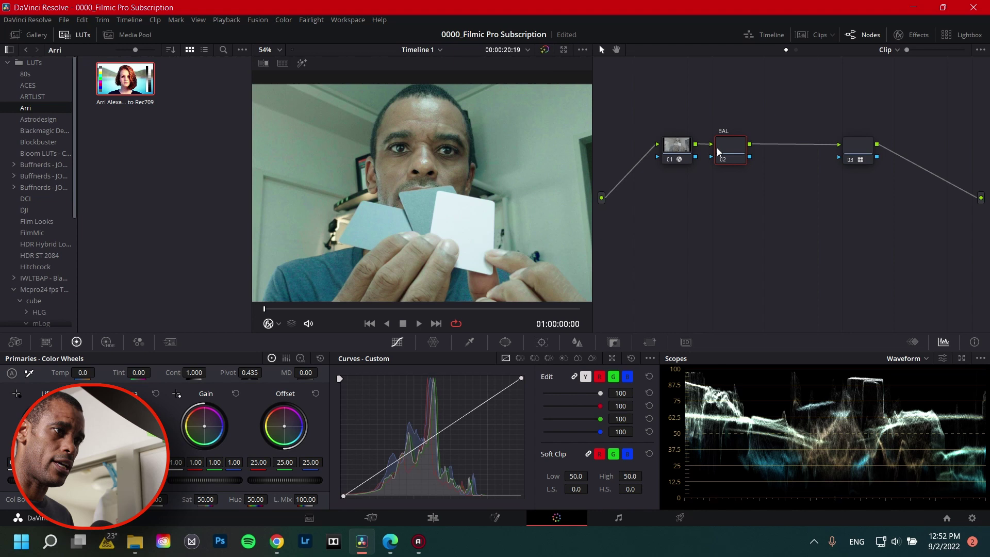
# Add a serial node labelled WB and white-balance from the white card to Temp 328.7, Tint 21.04.
pyautogui.hotkey('alt', 's')
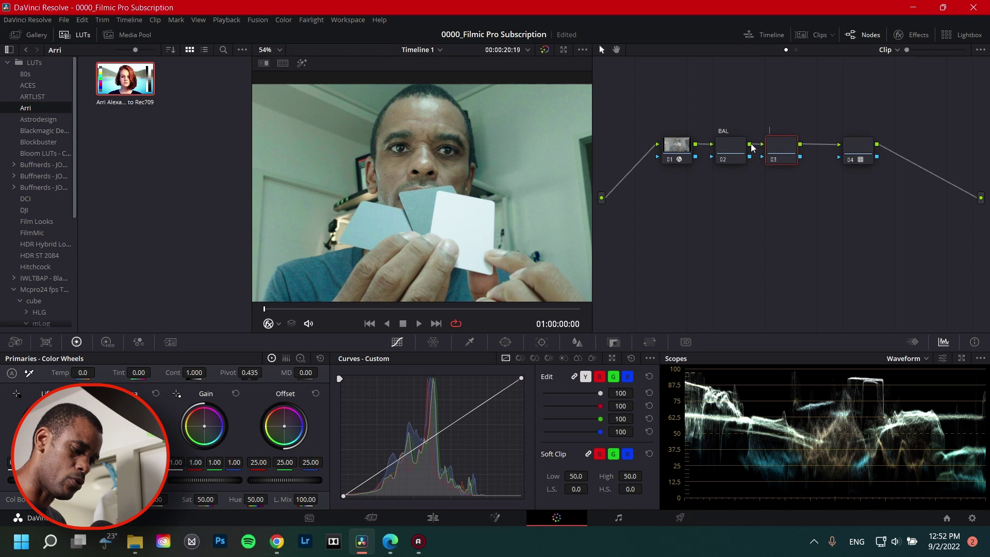
pyautogui.write('WB')
pyautogui.press('Return')
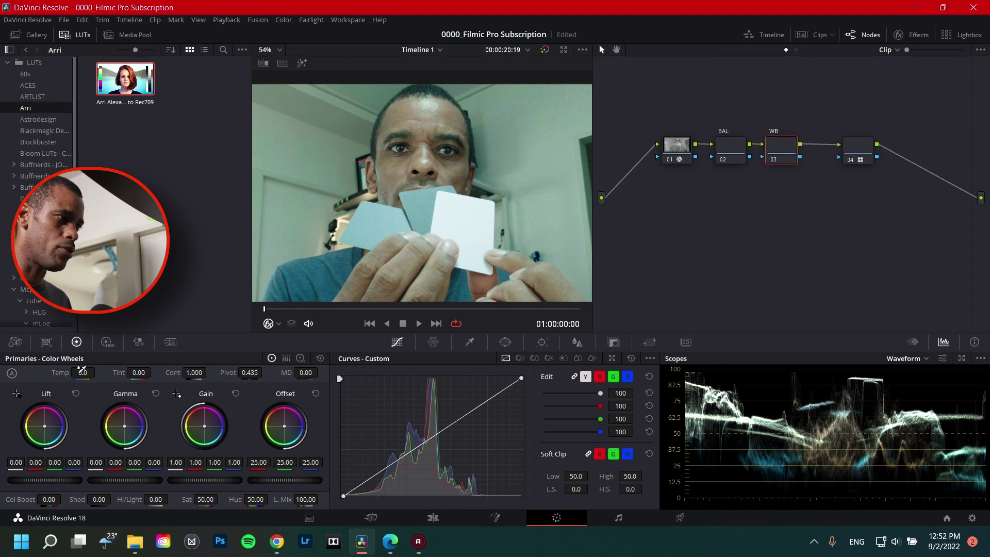
pyautogui.click(466, 220)
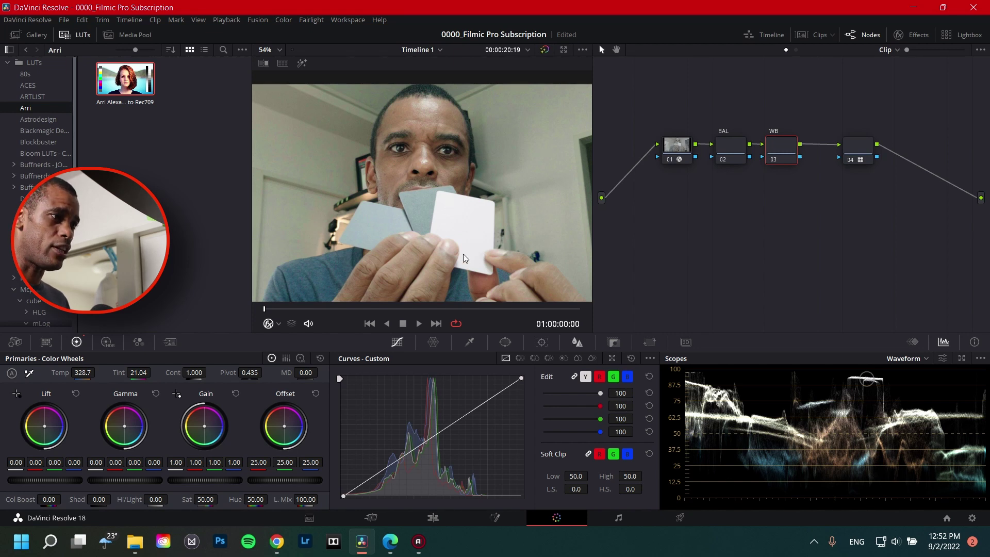
pyautogui.click(79, 35)
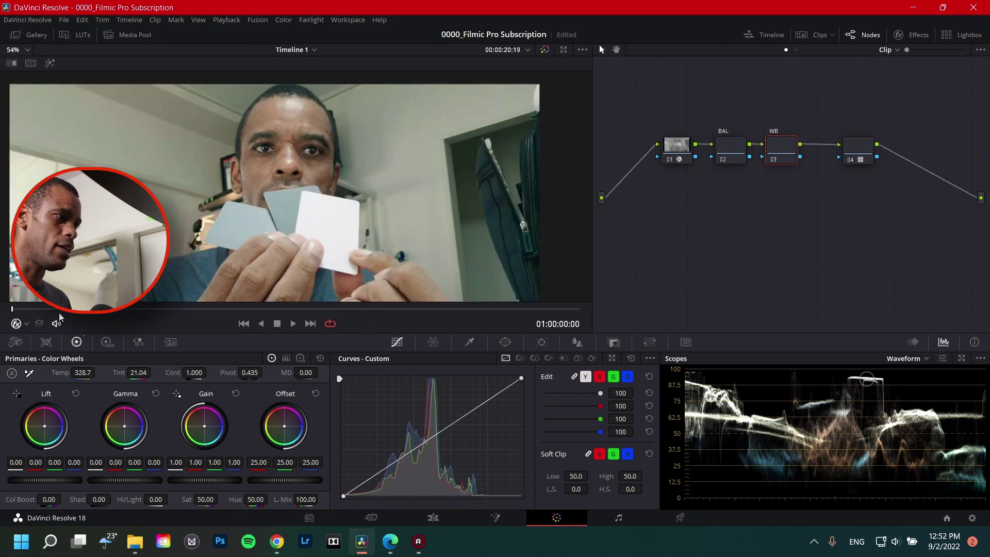
# On a later frame, give the BAL node an S-curve with lowered shadows and raised highlights.
pyautogui.moveTo(118, 314); pyautogui.dragTo(383, 305)
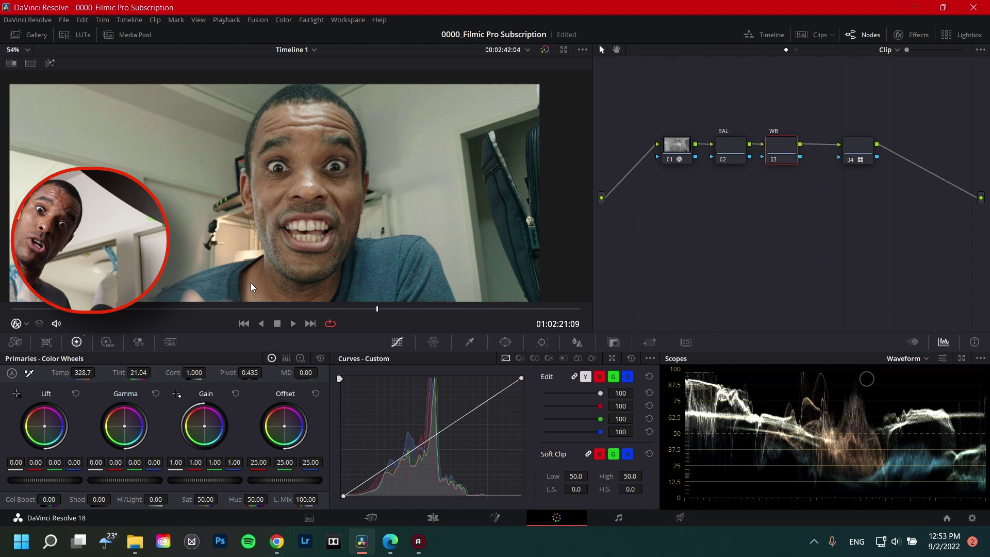
pyautogui.click(741, 151)
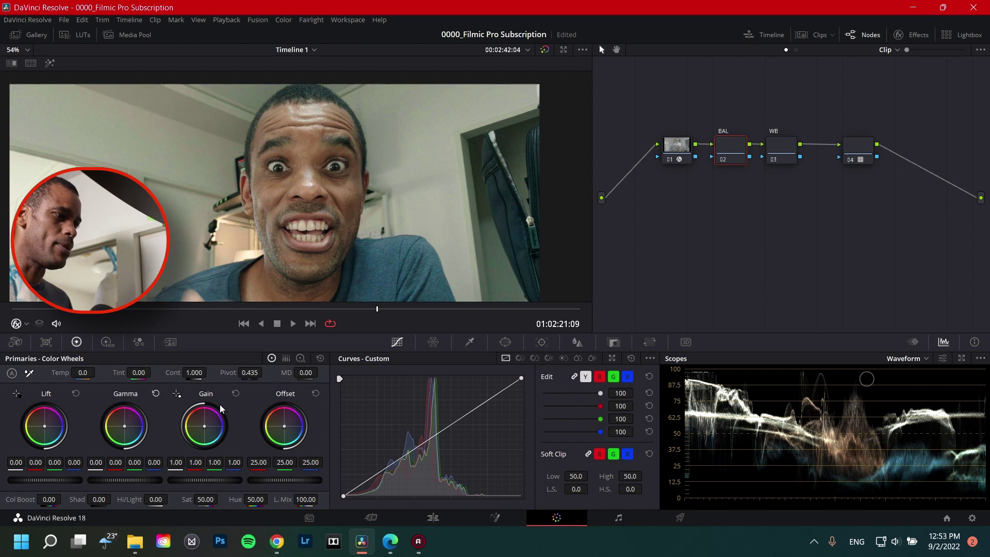
pyautogui.click(380, 471)
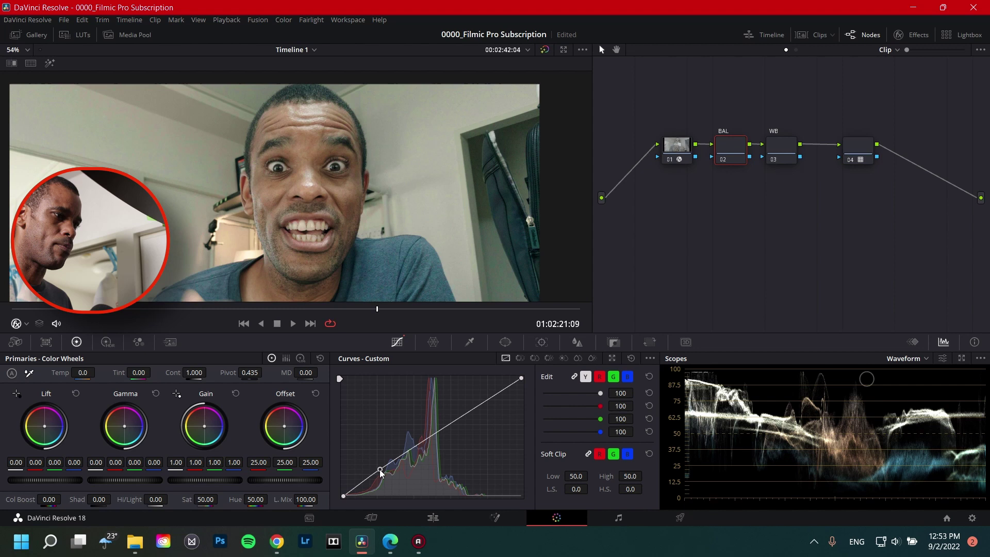
pyautogui.moveTo(381, 474); pyautogui.dragTo(385, 479)
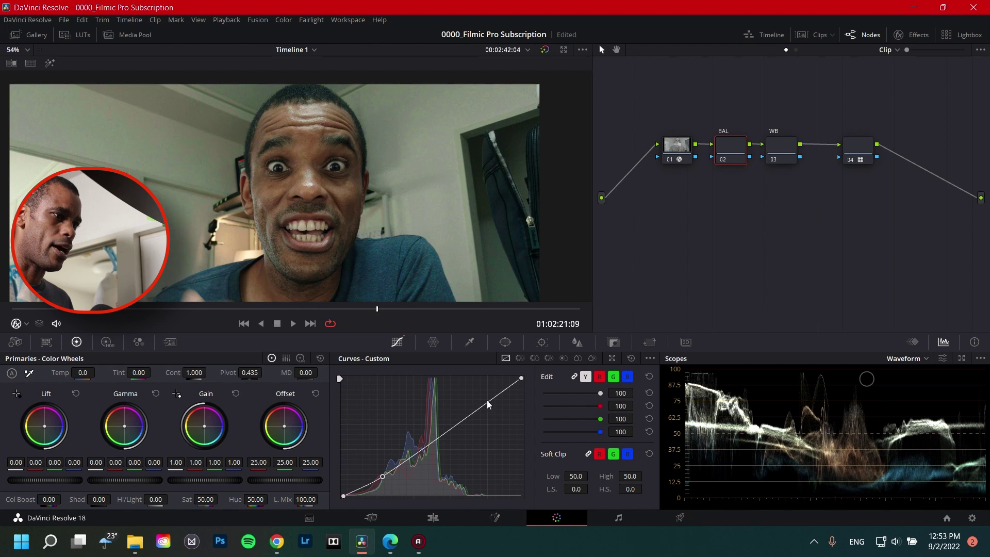
pyautogui.moveTo(487, 401); pyautogui.dragTo(479, 406)
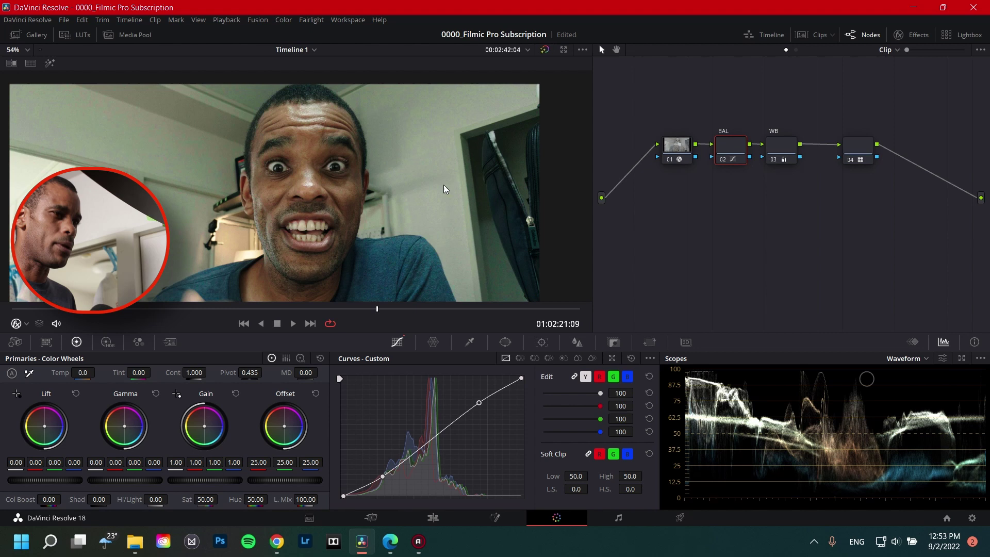
# Select the WB node, review the Color menu hotkeys, and lower Offset green with numpad 5.
pyautogui.click(778, 146)
pyautogui.click(243, 19)
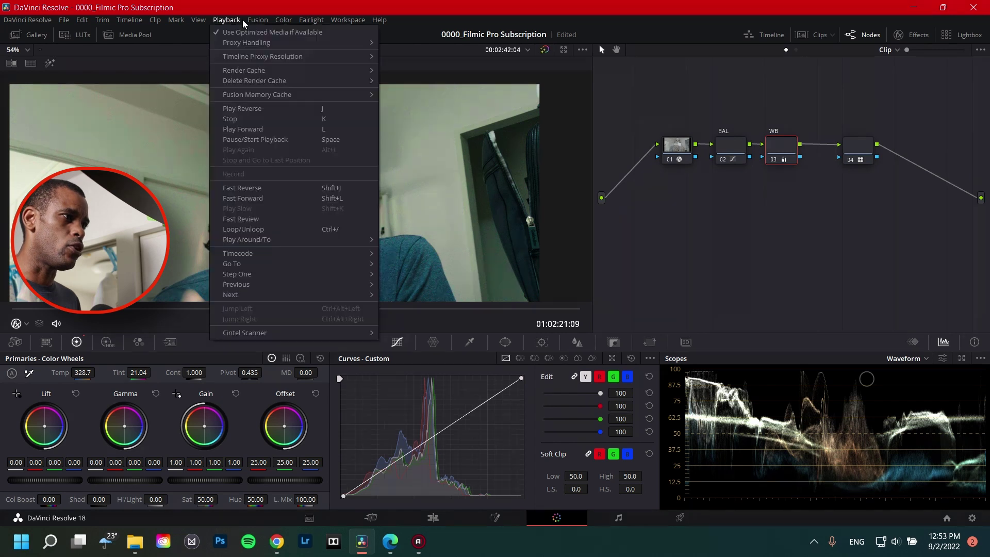
pyautogui.click(243, 20)
pyautogui.click(277, 19)
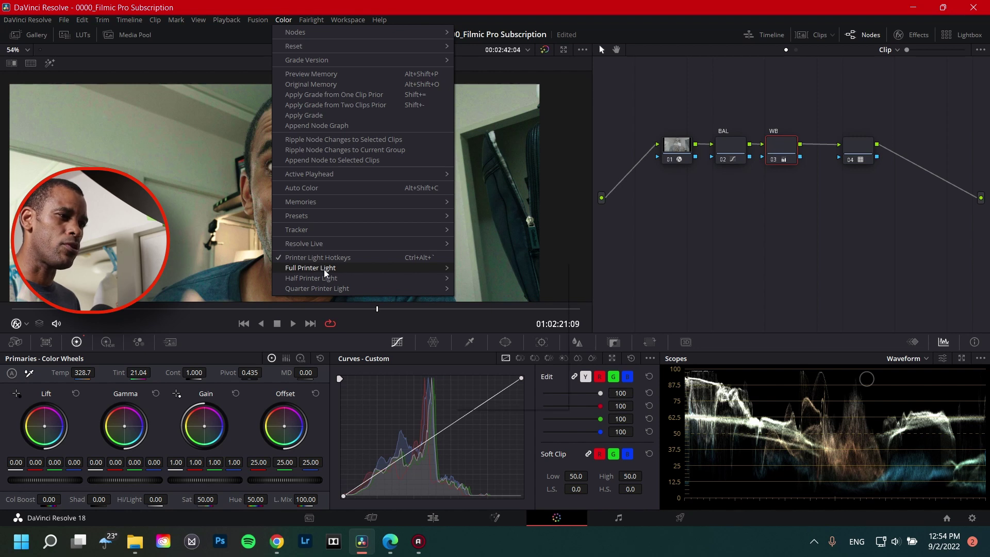
pyautogui.moveTo(324, 270)
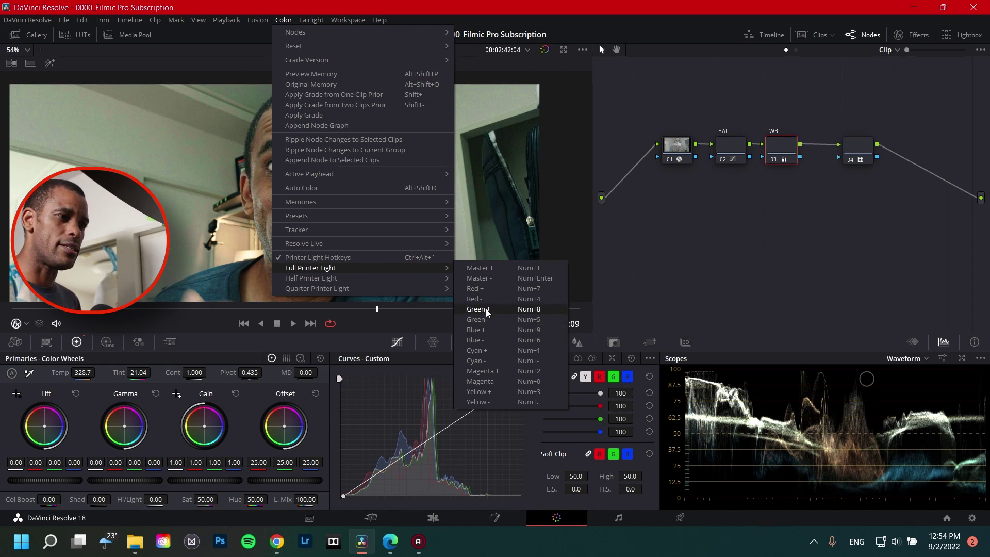
pyautogui.click(625, 291)
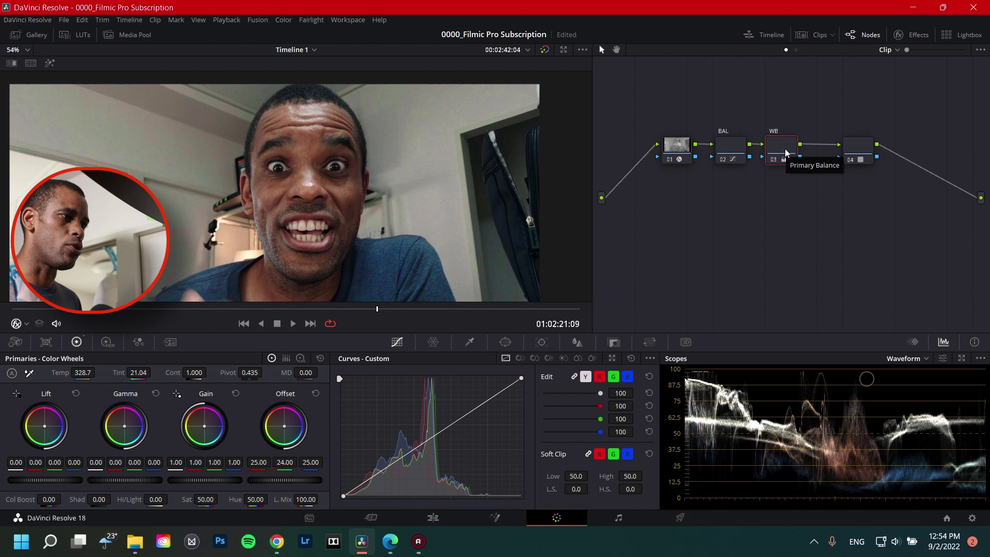
pyautogui.press('KP_5')
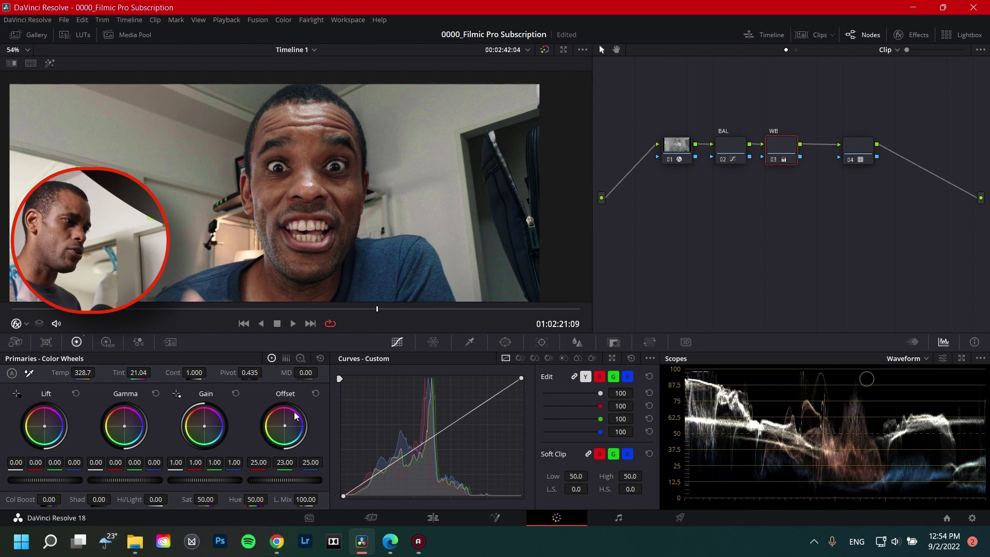
# Use printer-light keys numpad 9 then 2 to settle Offset at 25 red, 23 green, 25 blue.
pyautogui.click(284, 20)
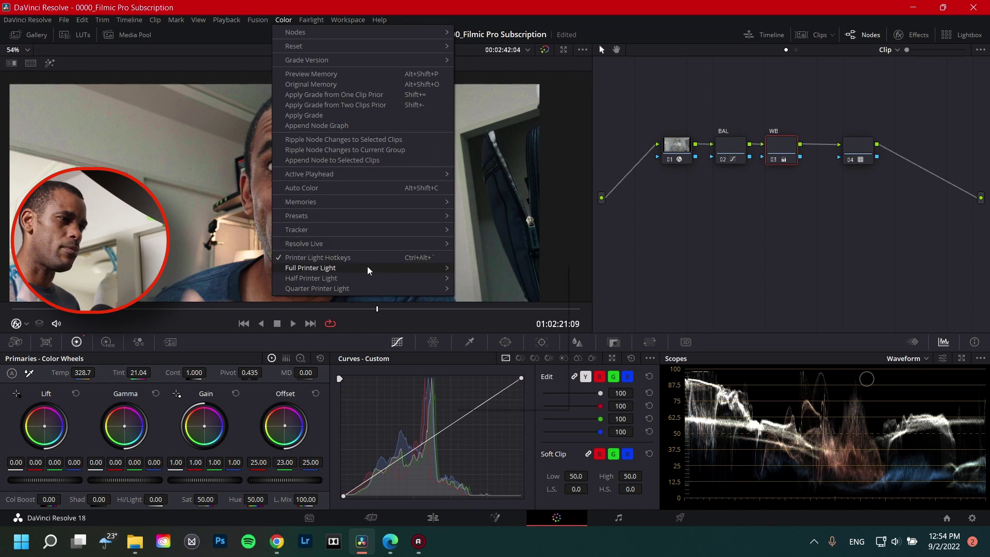
pyautogui.moveTo(368, 268)
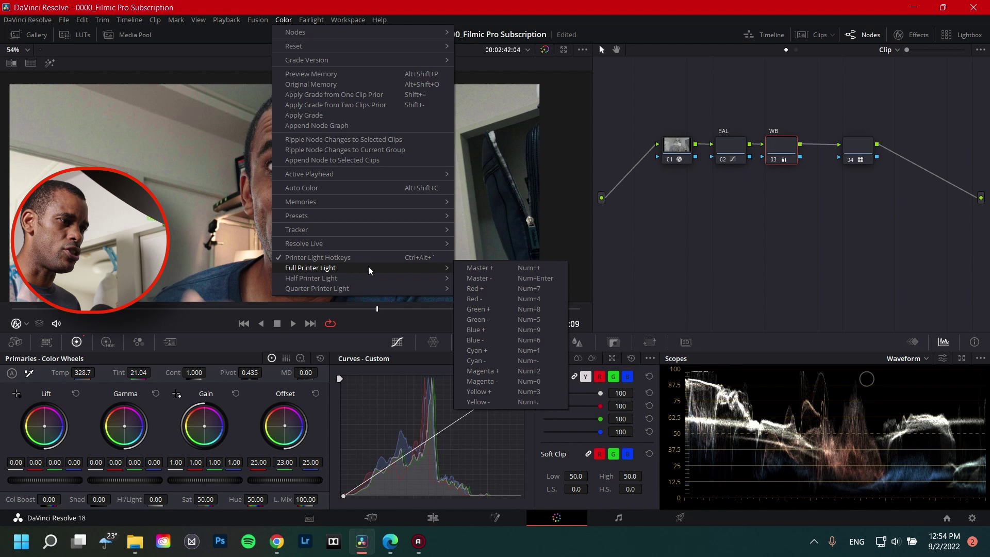
pyautogui.click(796, 260)
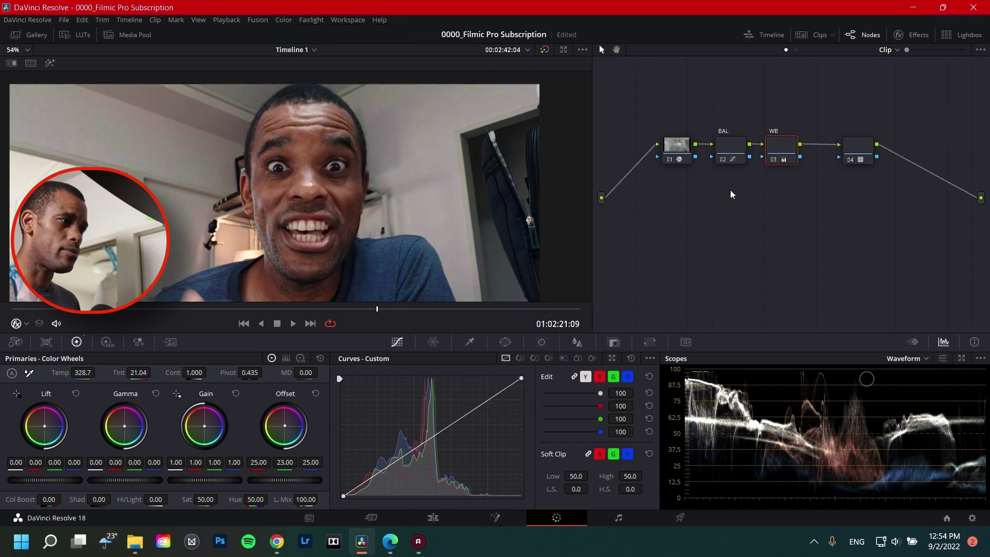
pyautogui.press('KP_9')
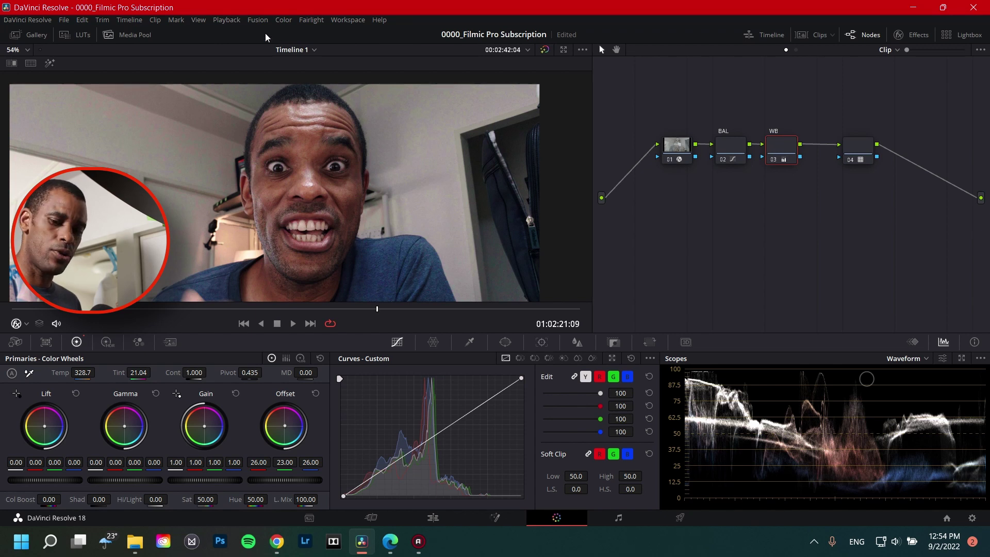
pyautogui.click(282, 21)
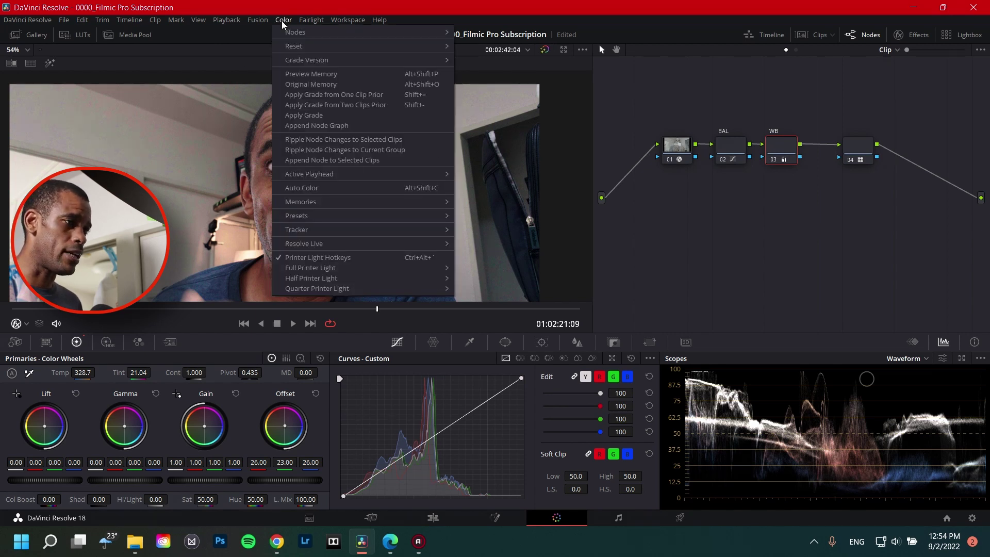
pyautogui.moveTo(374, 267)
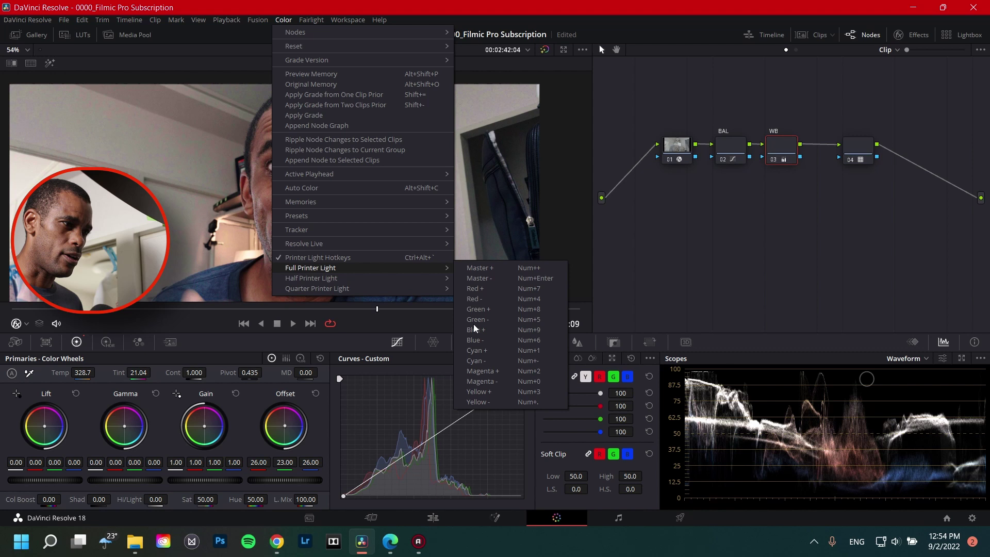
pyautogui.click(764, 304)
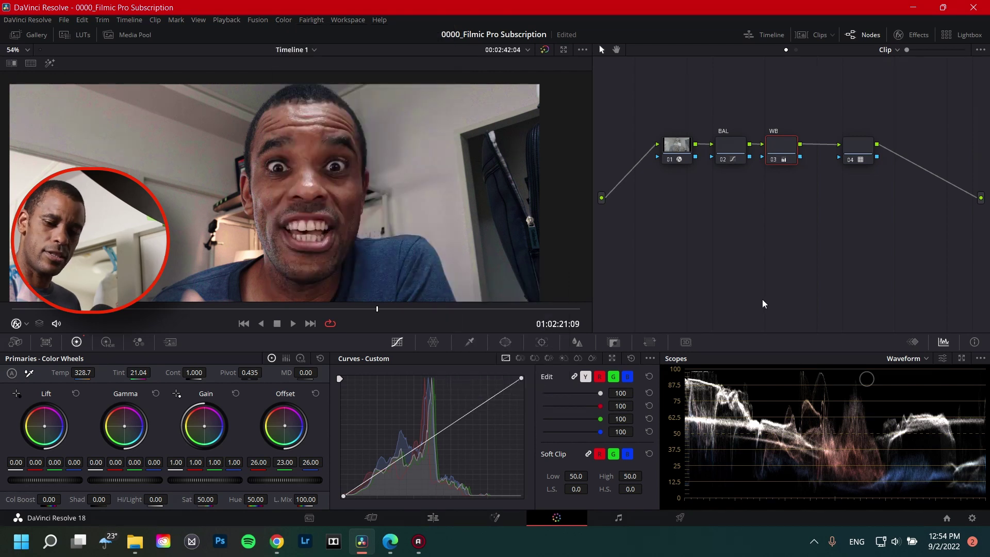
pyautogui.press('KP_2')
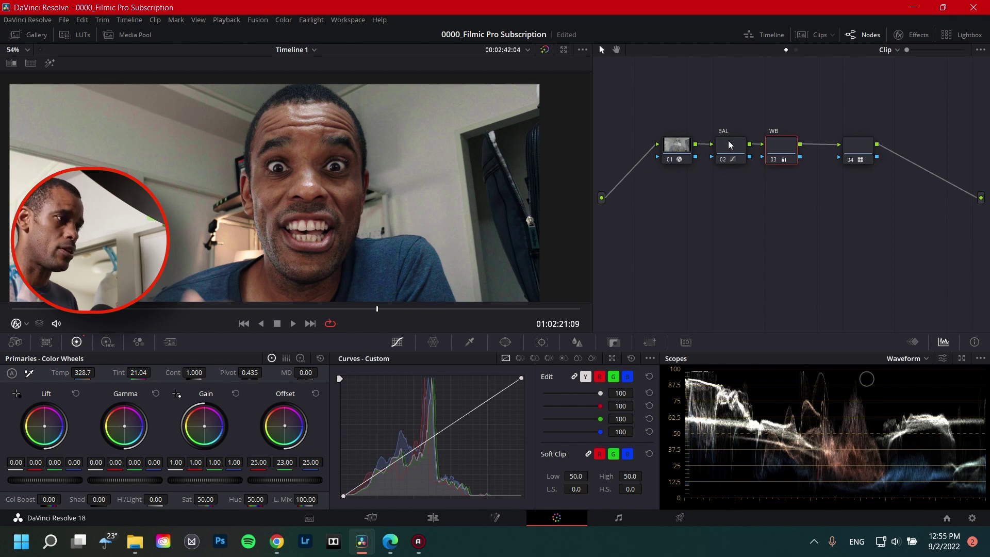
# Toggle the WB node off and on for a before/after comparison, leaving it enabled, then open the scope type list.
pyautogui.hotkey('ctrl', 'd')
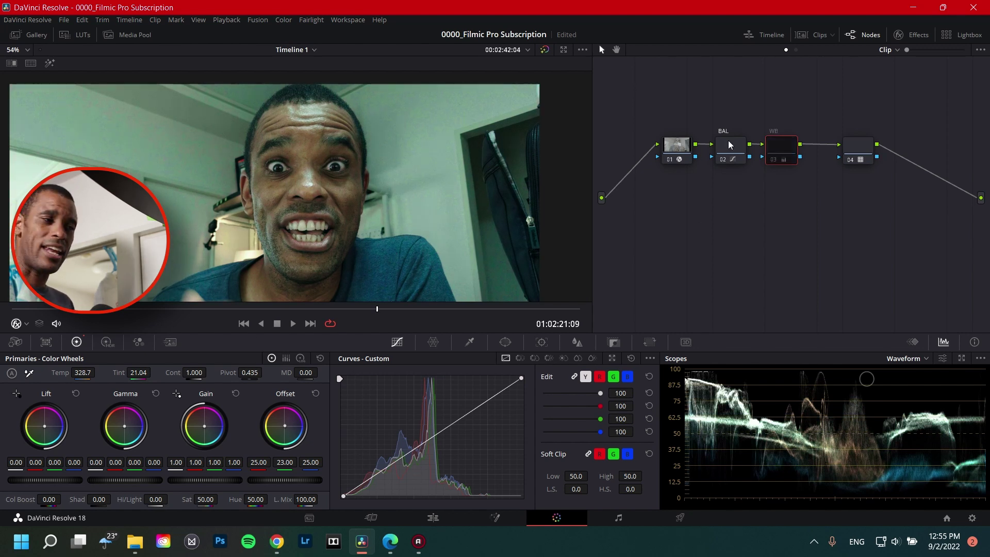
pyautogui.hotkey('ctrl', 'd')
pyautogui.hotkey('ctrl', 'd')
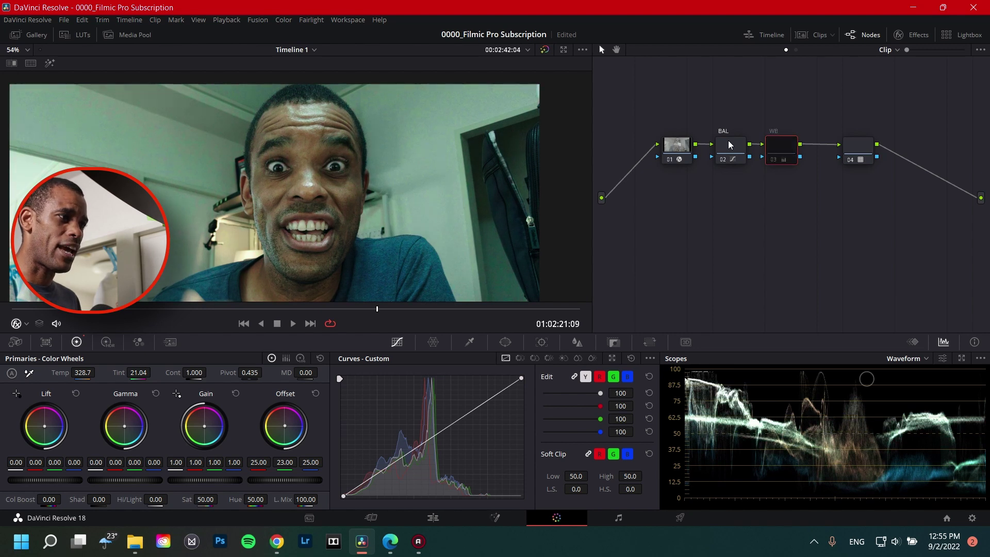
pyautogui.hotkey('ctrl', 'd')
pyautogui.hotkey('ctrl', 'd')
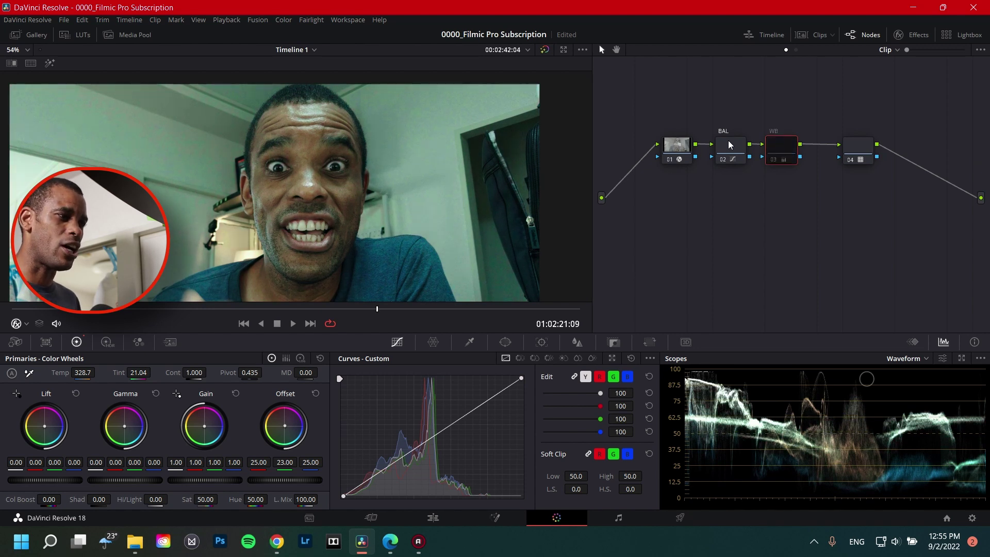
pyautogui.hotkey('ctrl', 'd')
pyautogui.hotkey('ctrl', 'd')
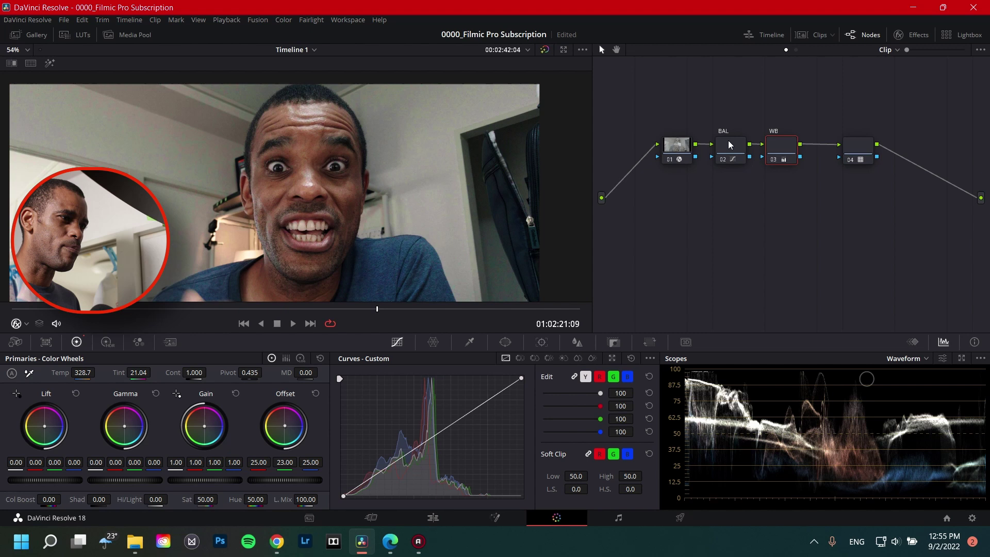
pyautogui.hotkey('ctrl', 'd')
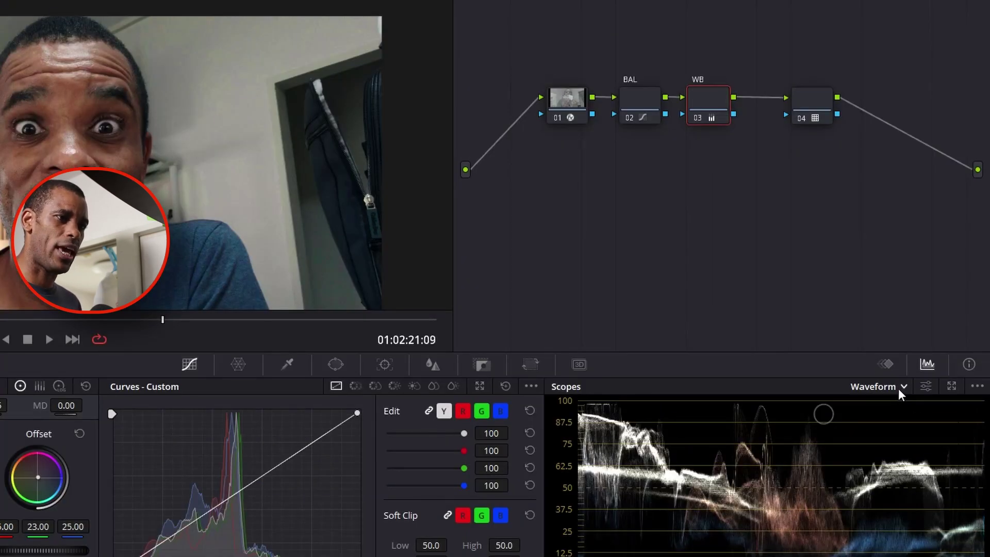
pyautogui.click(922, 359)
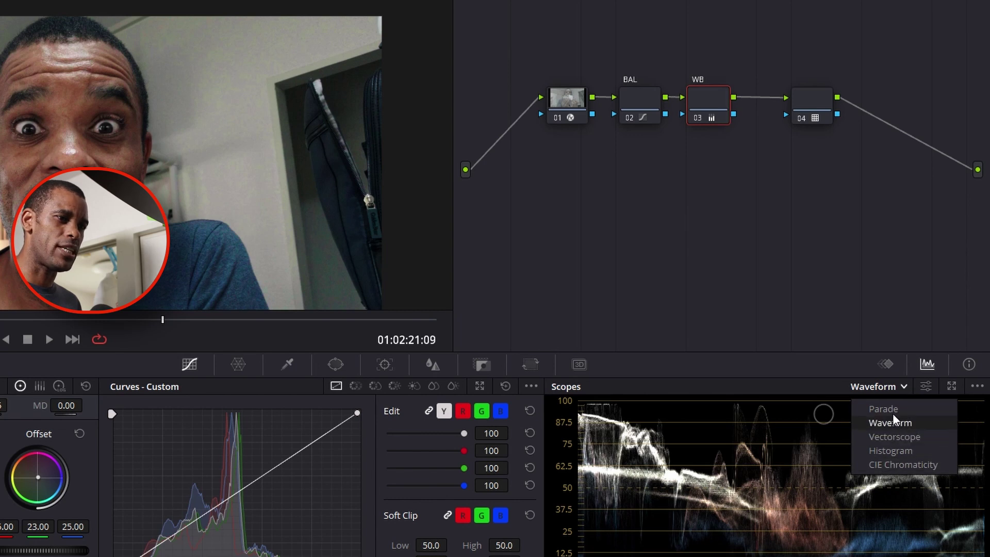
# Switch the scope to Vectorscope and pick the Qualifier tool for the viewer.
pyautogui.click(903, 438)
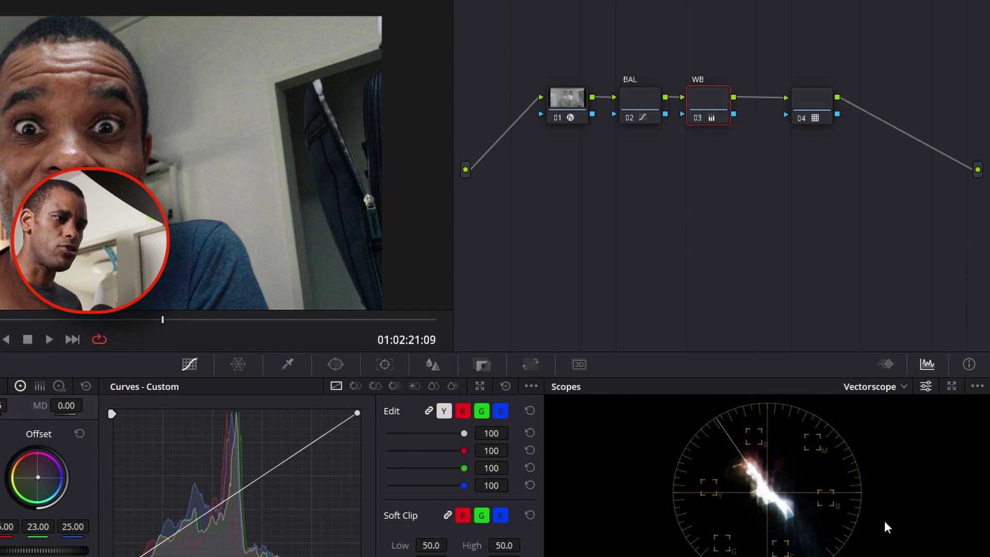
pyautogui.click(927, 386)
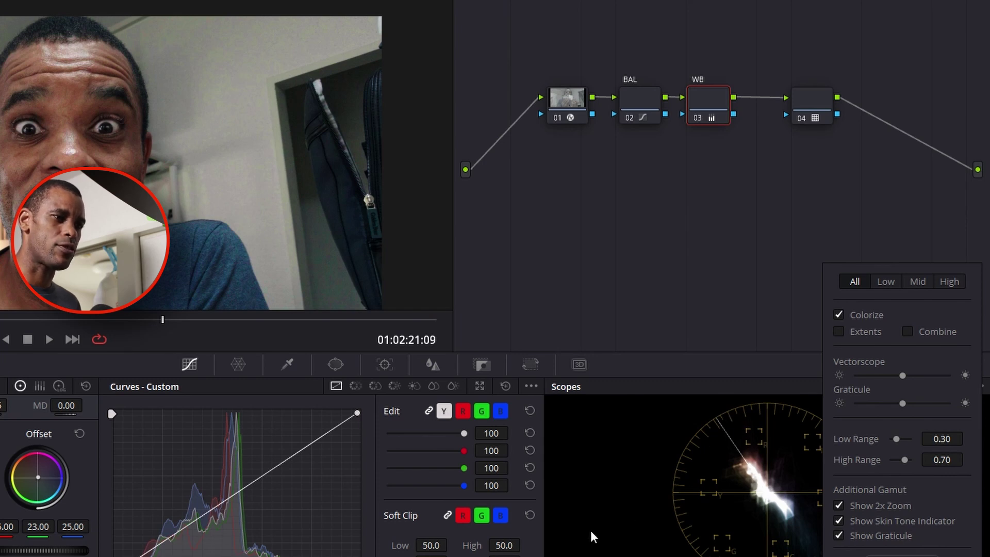
pyautogui.click(643, 512)
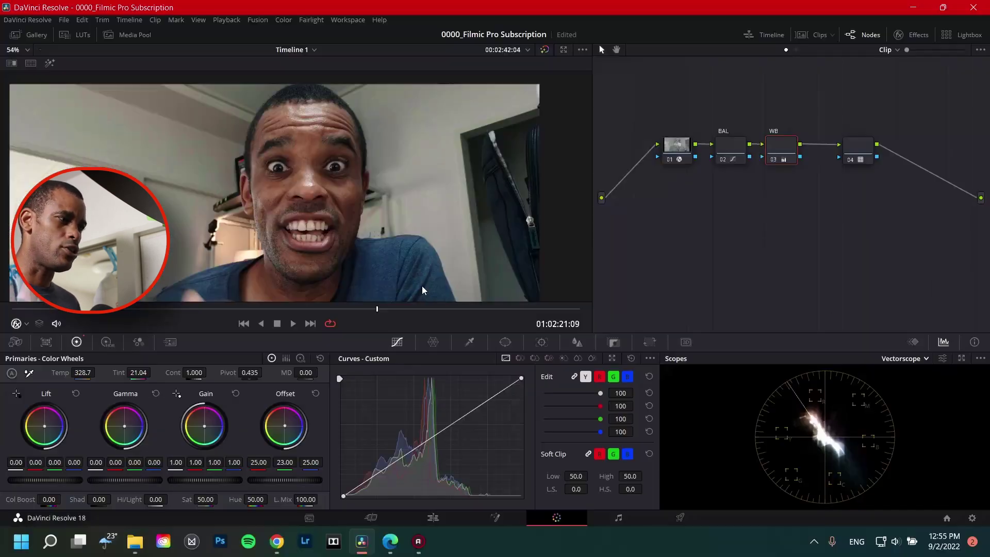
pyautogui.click(19, 325)
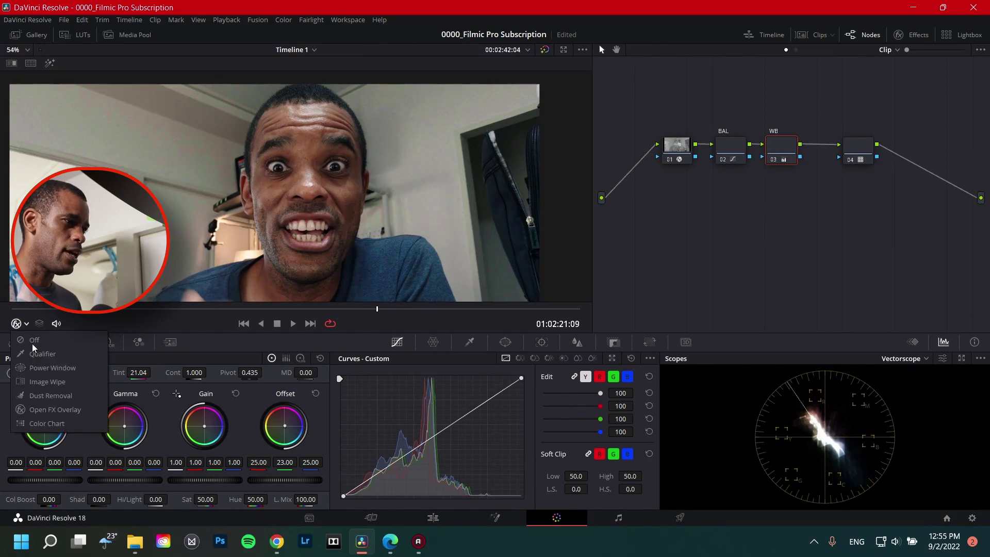
pyautogui.click(40, 362)
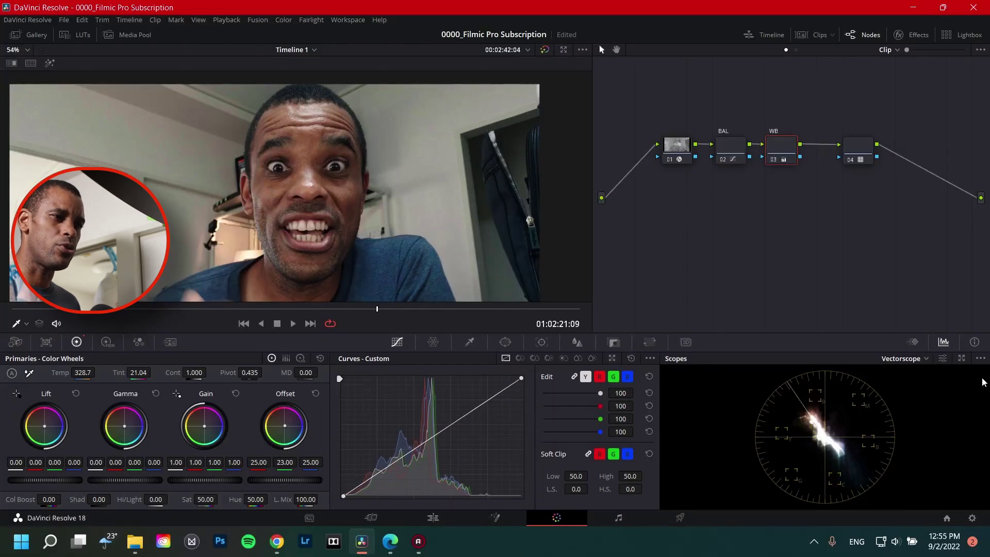
# Turn on the vectorscope's Show Skin Tone Indicator in its scope settings.
pyautogui.click(982, 361)
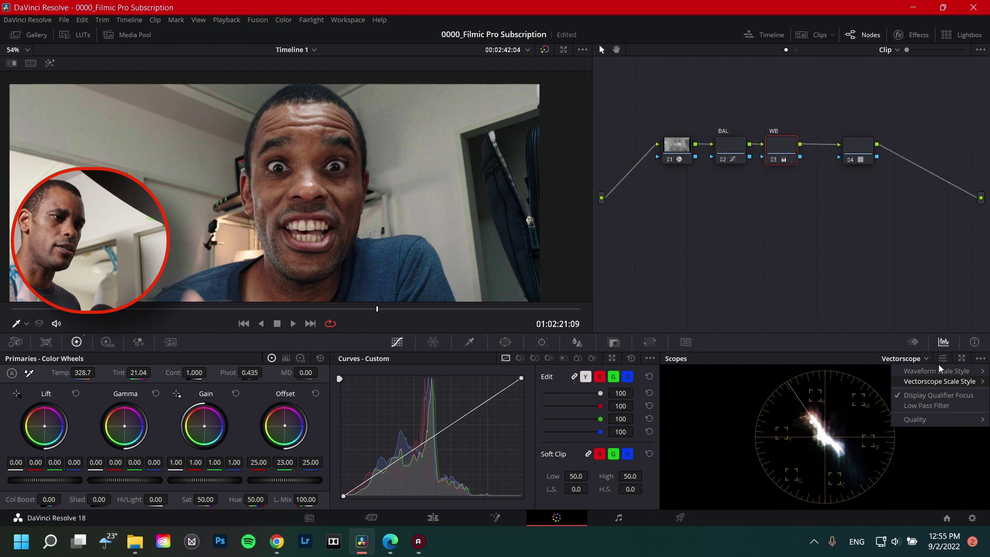
pyautogui.click(921, 466)
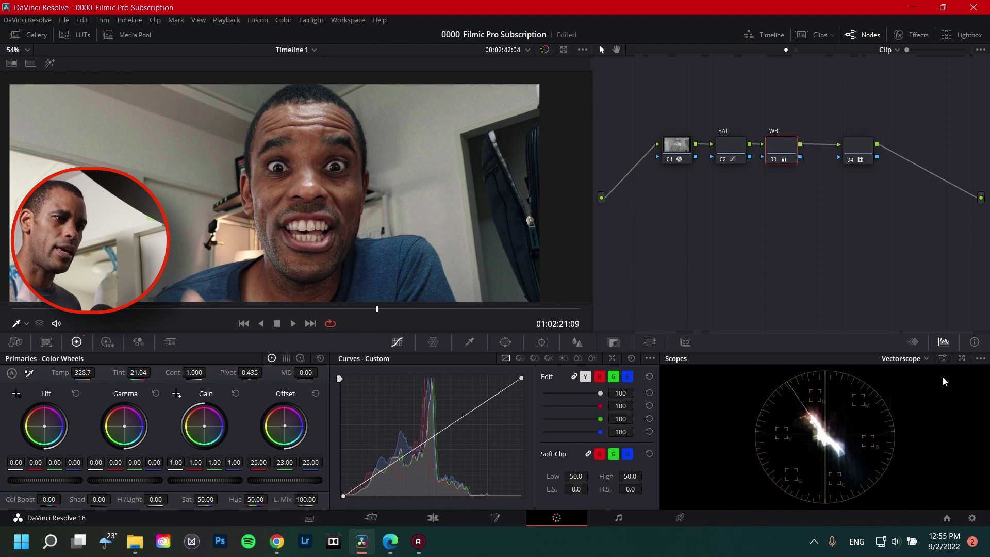
pyautogui.click(943, 358)
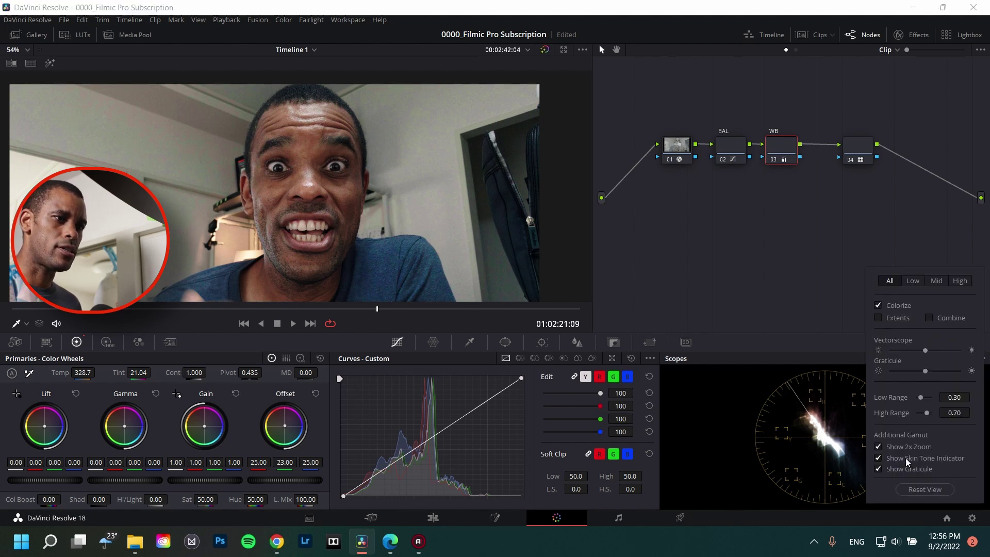
pyautogui.click(739, 469)
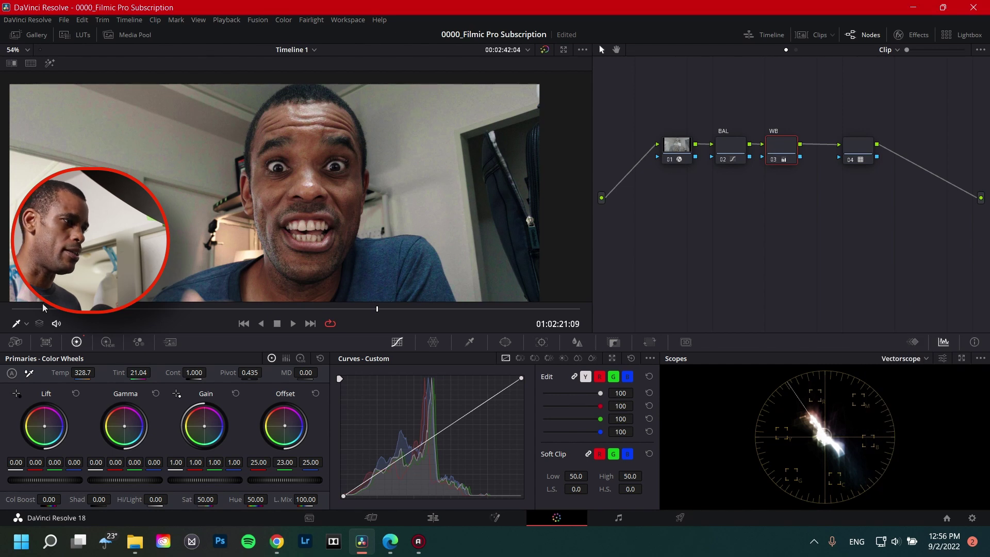
# Sample the face's skin, then disable all grading nodes to view the ungraded log.
pyautogui.click(14, 324)
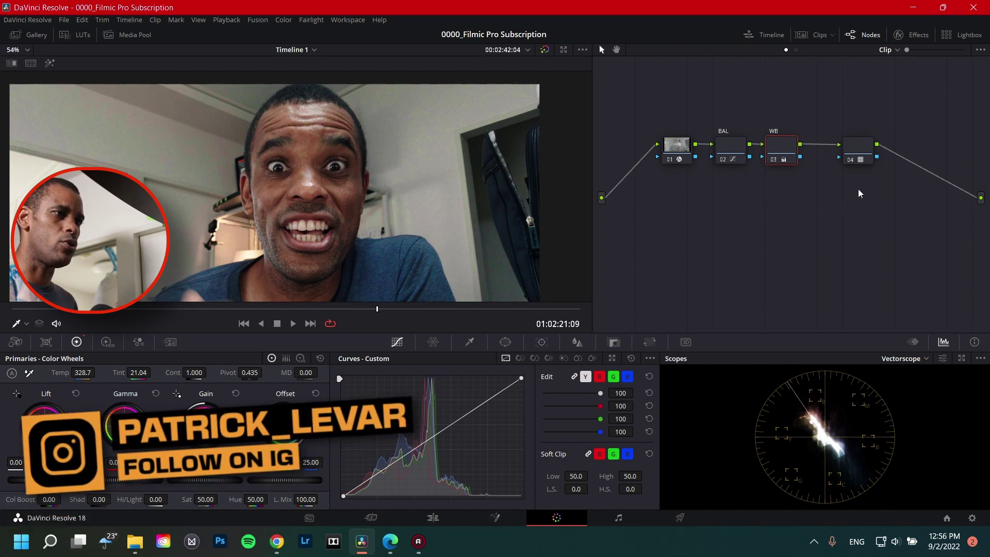
pyautogui.moveTo(875, 201); pyautogui.dragTo(666, 124)
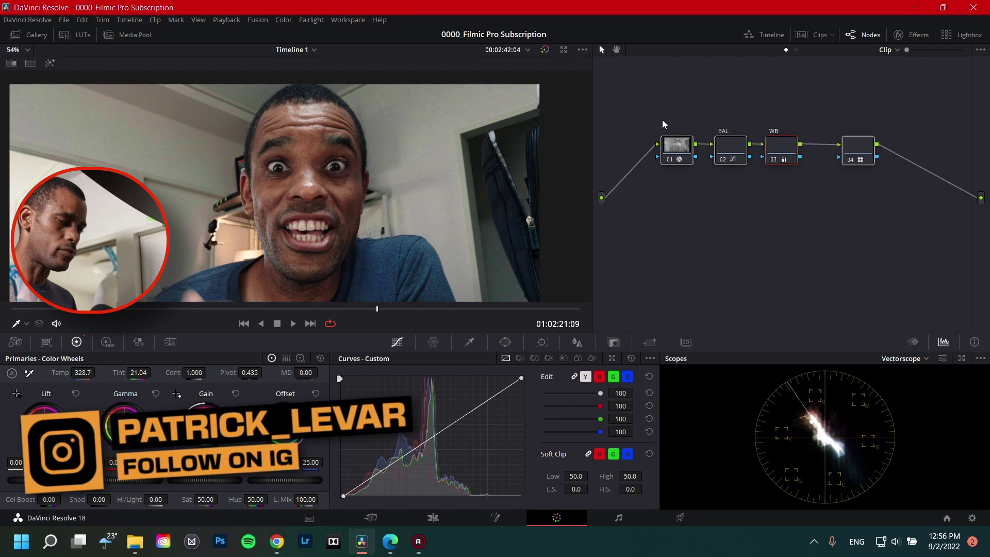
pyautogui.hotkey('ctrl', 'd')
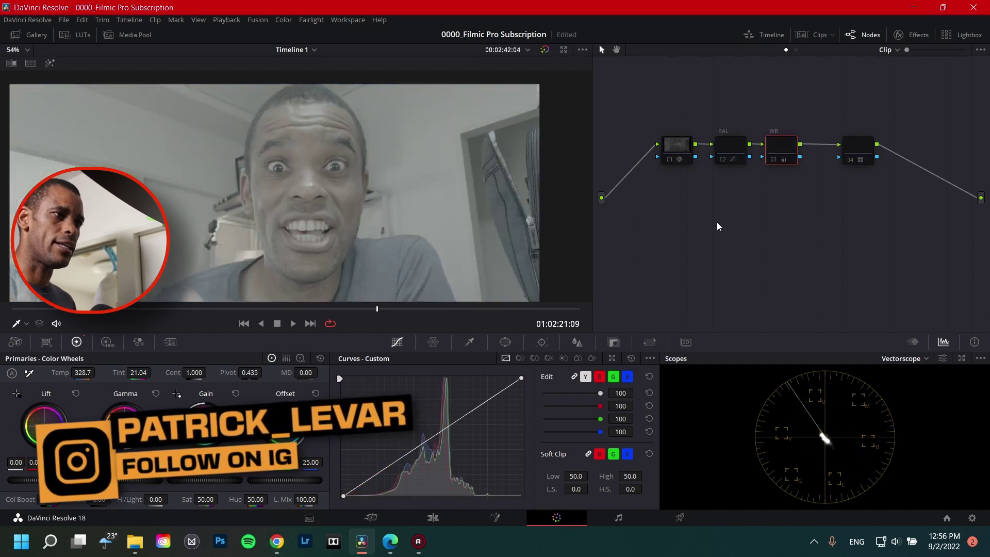
# Re-enable the CST, LUT, WB and BAL nodes one by one, then switch the scope back to Waveform.
pyautogui.click(671, 160)
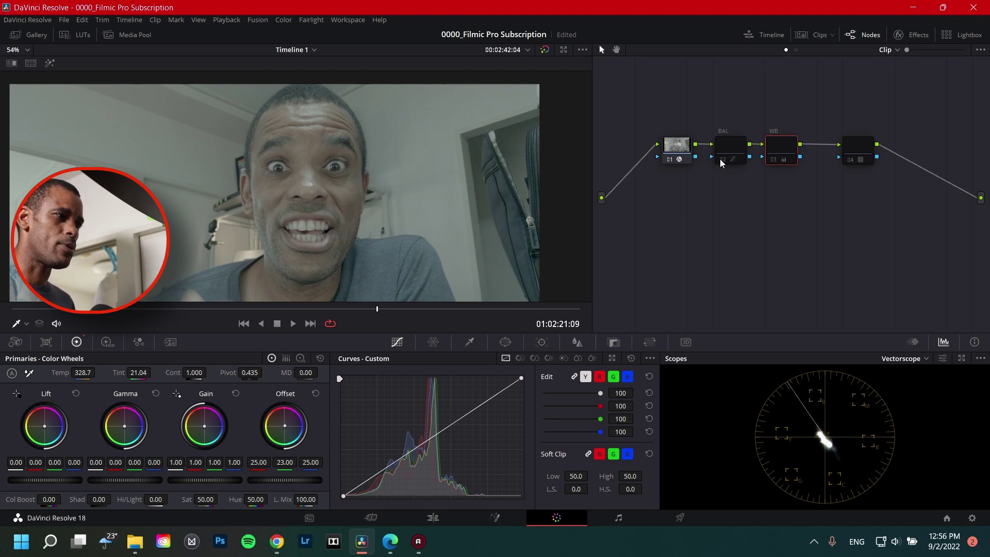
pyautogui.click(850, 161)
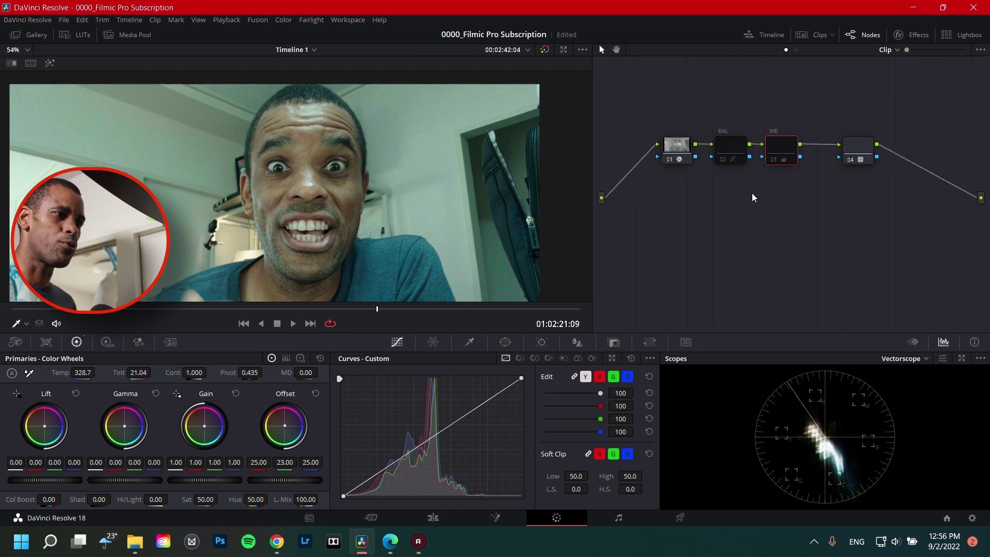
pyautogui.click(772, 159)
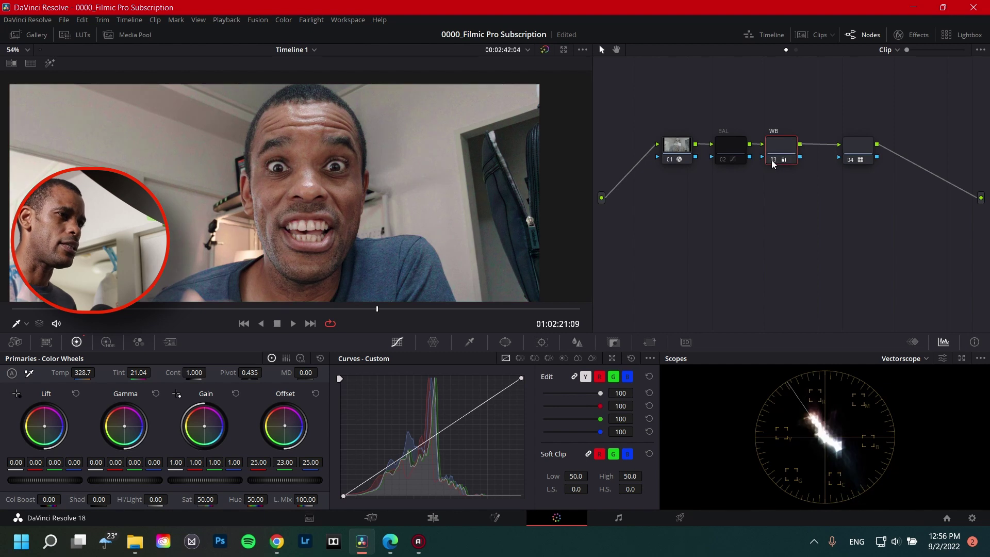
pyautogui.click(729, 152)
pyautogui.click(723, 160)
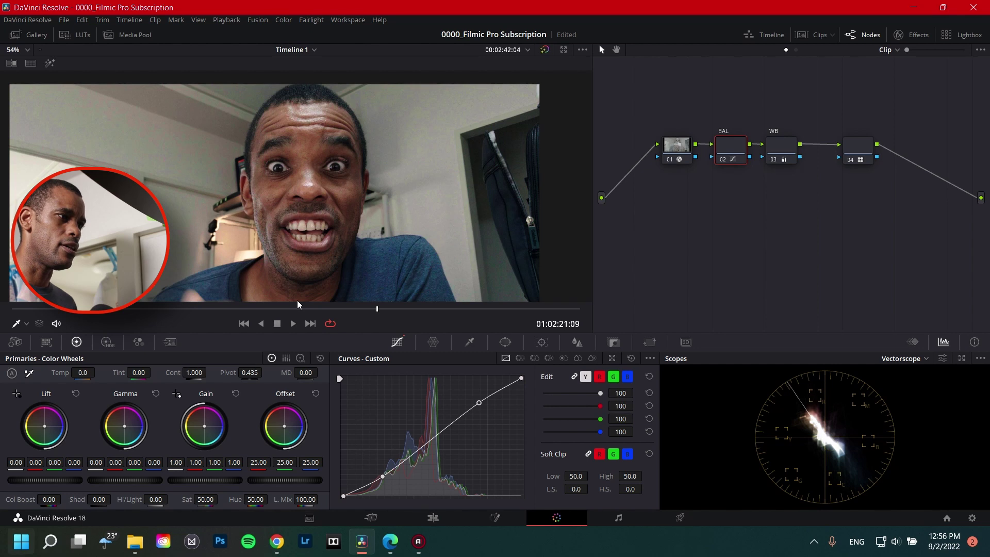
pyautogui.click(927, 360)
pyautogui.click(895, 393)
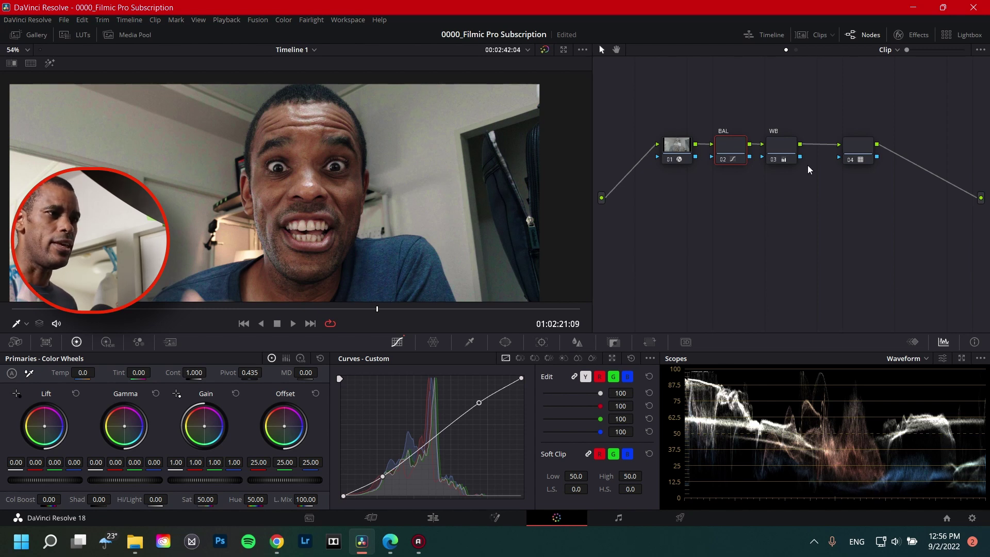
# Space out the nodes and add a new serial node after WB.
pyautogui.moveTo(850, 151); pyautogui.dragTo(886, 150)
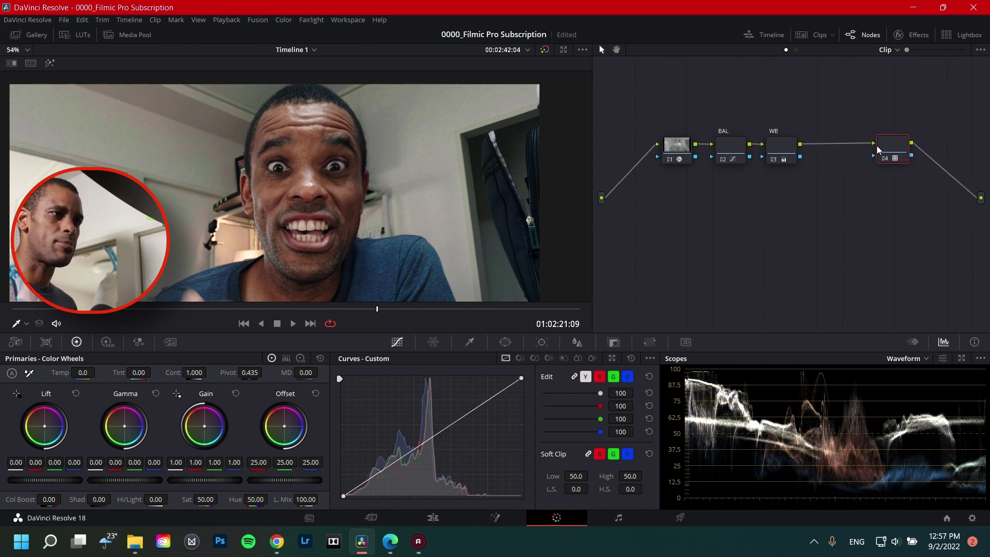
pyautogui.click(781, 154)
pyautogui.moveTo(781, 154); pyautogui.dragTo(776, 153)
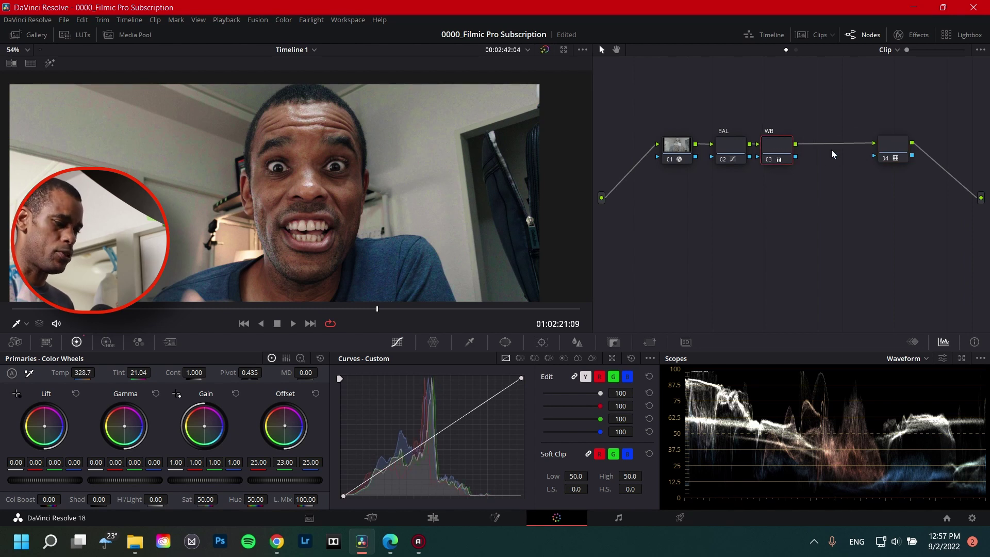
pyautogui.hotkey('alt', 's')
pyautogui.moveTo(905, 154)
pyautogui.mouseDown()
pyautogui.moveTo(924, 153)
pyautogui.moveTo(915, 152)
pyautogui.mouseUp()
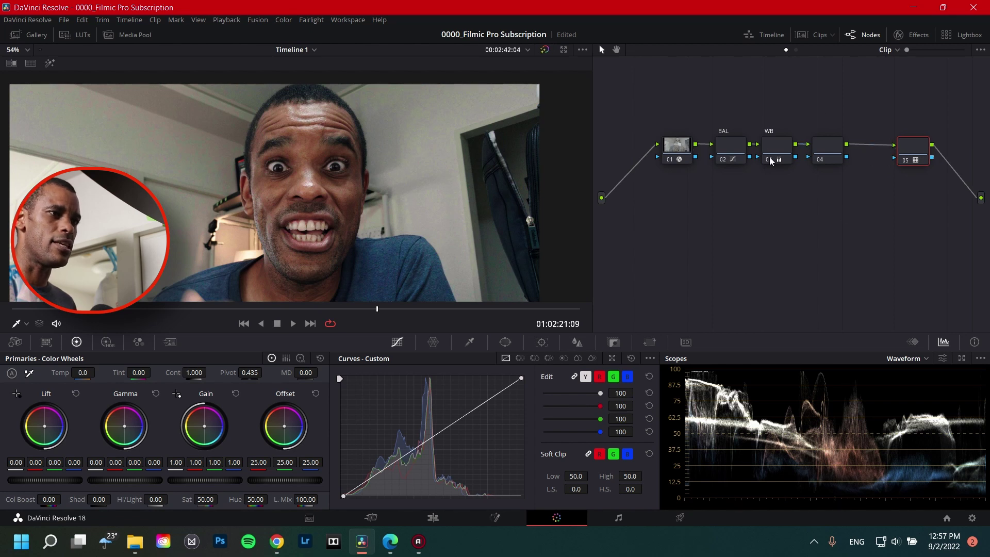
pyautogui.click(833, 147)
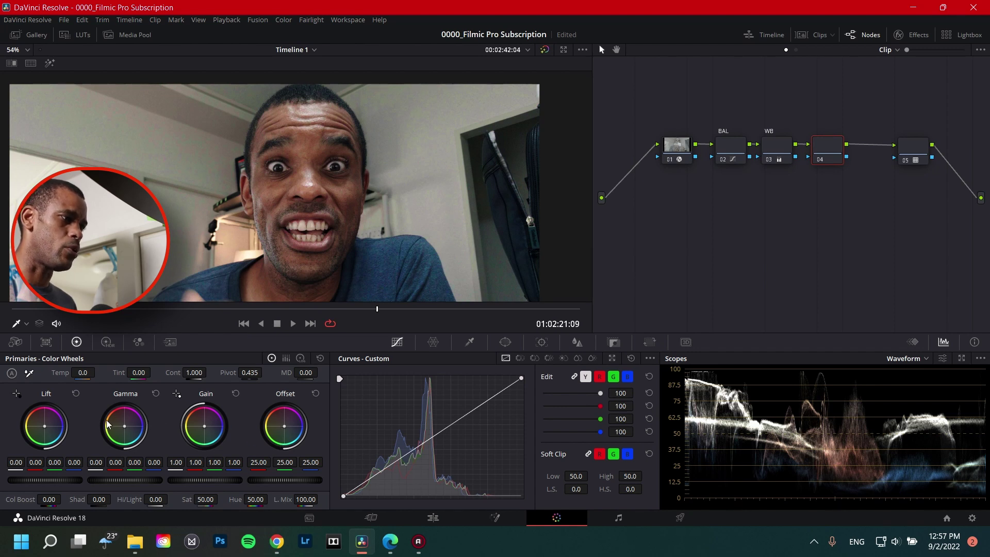
# Nudge Gamma slightly and push Lift toward blue, then delete the trial node.
pyautogui.moveTo(125, 432); pyautogui.dragTo(124, 430)
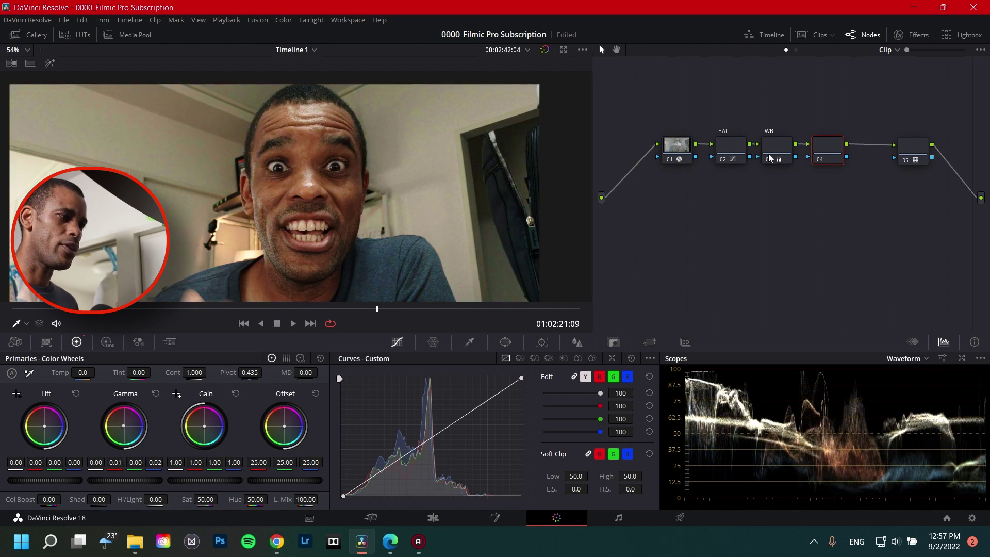
pyautogui.moveTo(43, 430); pyautogui.dragTo(42, 431)
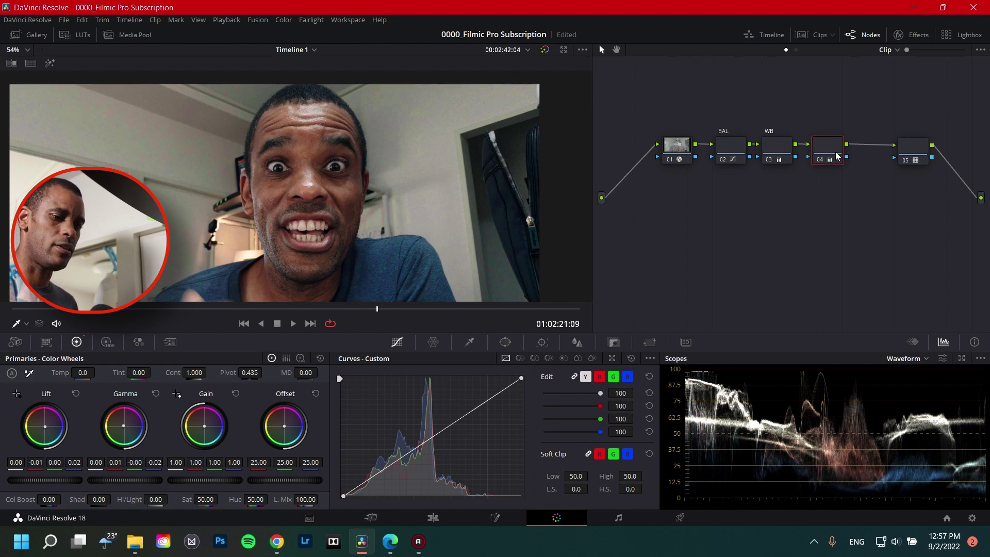
pyautogui.press('Delete')
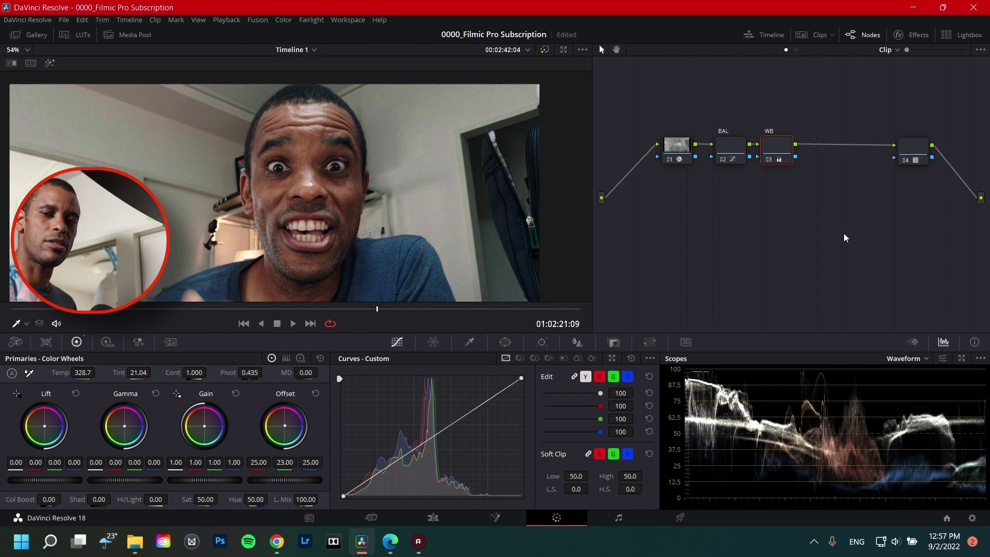